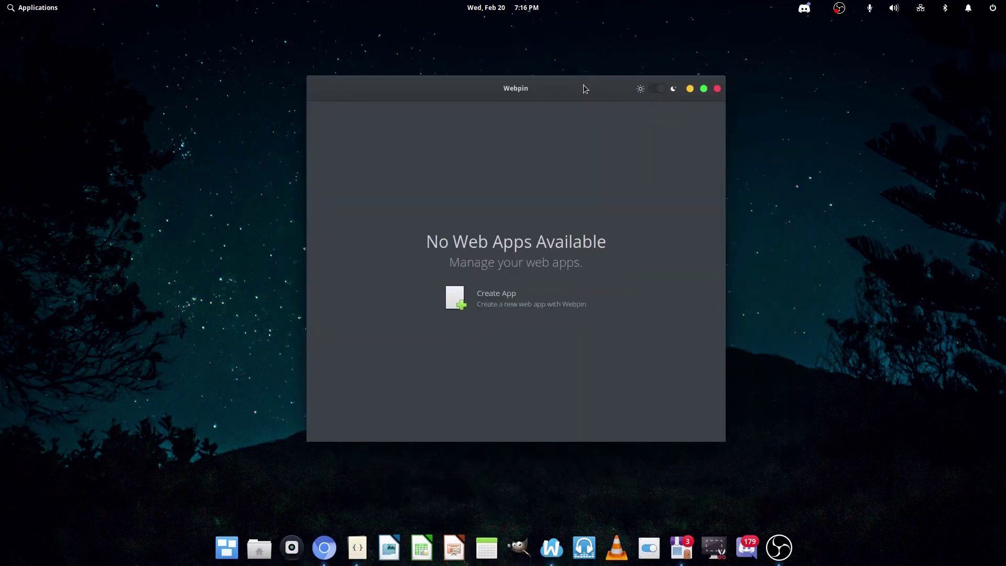
Check Webpin's app store listing, then switch to its GitHub project page in Chrome
{"action": "left_click", "coordinate": [682, 551]}
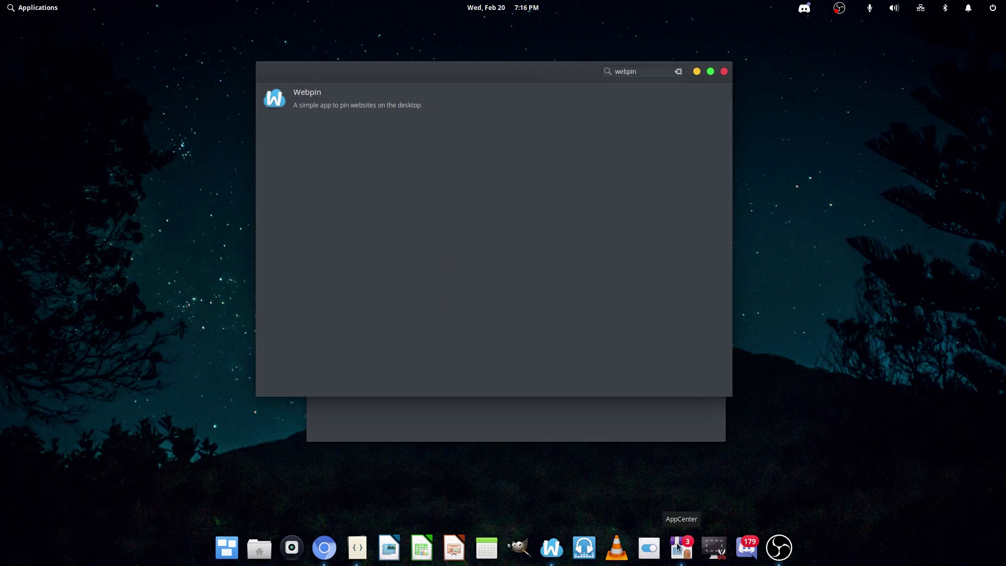
{"action": "left_click", "coordinate": [696, 71]}
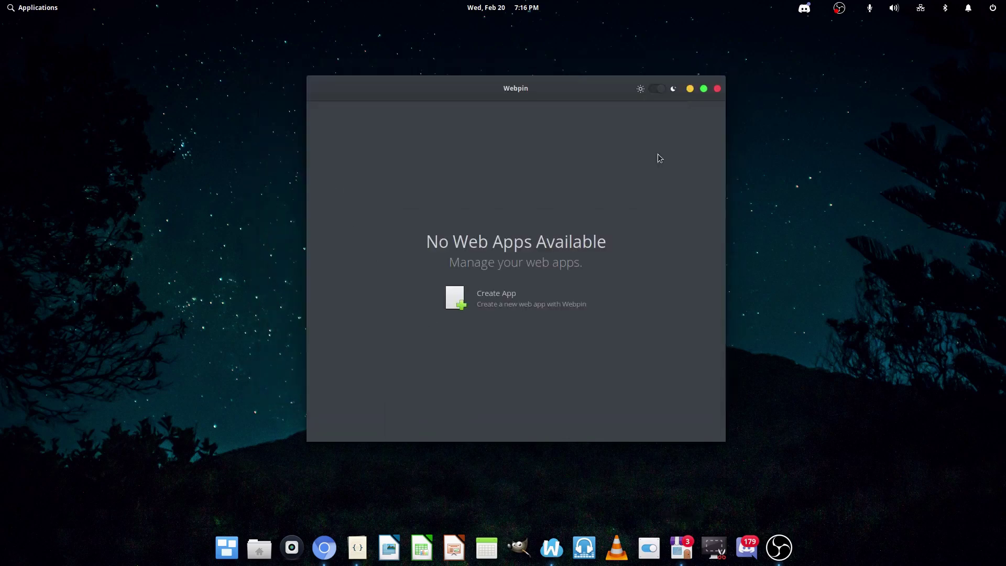
{"action": "left_click", "coordinate": [324, 548]}
Scroll the Webpin README and open the '31 releases' page showing latest release 1.0.3
{"action": "scroll", "coordinate": [208, 125], "scroll_direction": "up", "scroll_amount": 10}
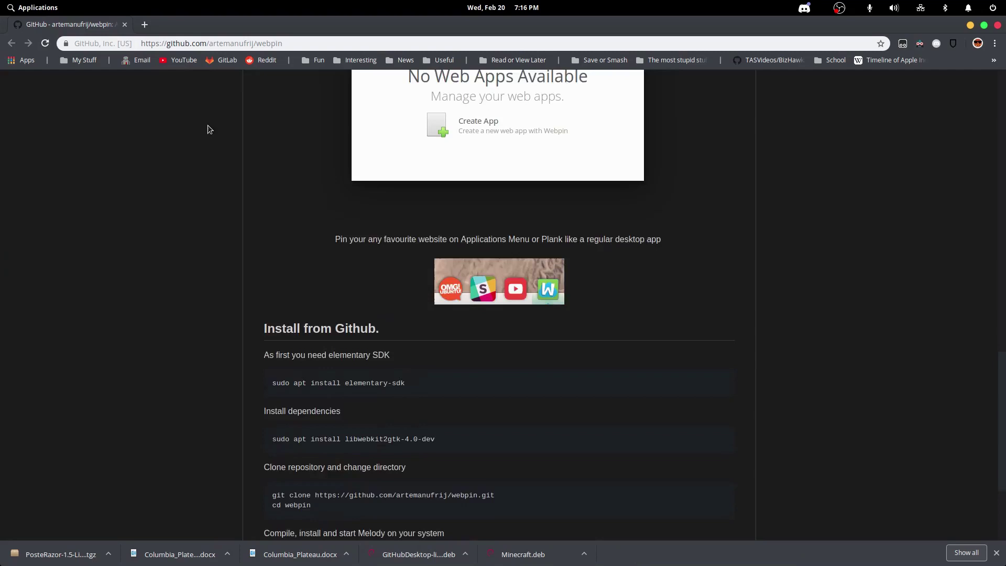
{"action": "scroll", "coordinate": [294, 157], "scroll_direction": "down", "scroll_amount": 10}
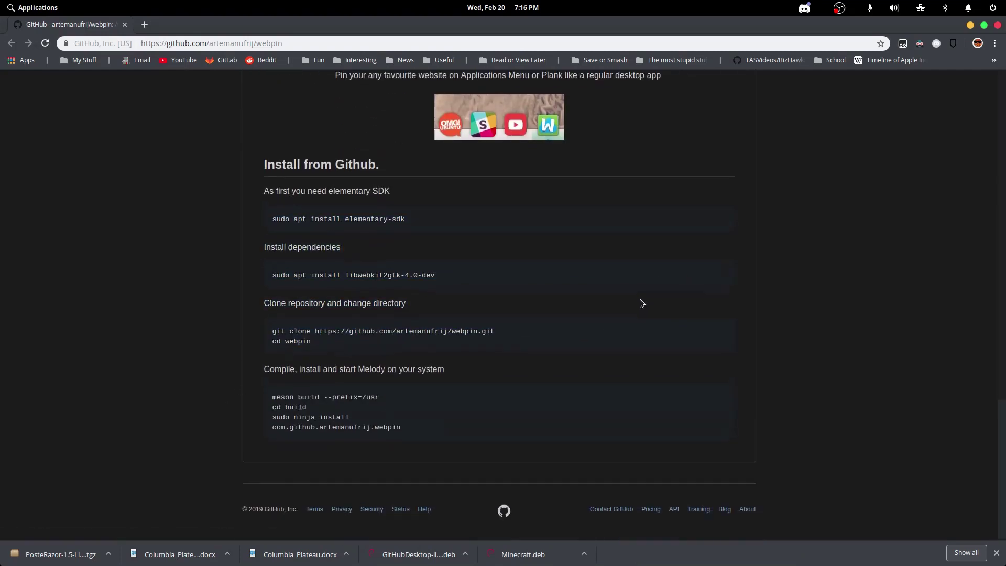
{"action": "scroll", "coordinate": [639, 299], "scroll_direction": "up", "scroll_amount": 4}
{"action": "scroll", "coordinate": [641, 307], "scroll_direction": "up", "scroll_amount": 9}
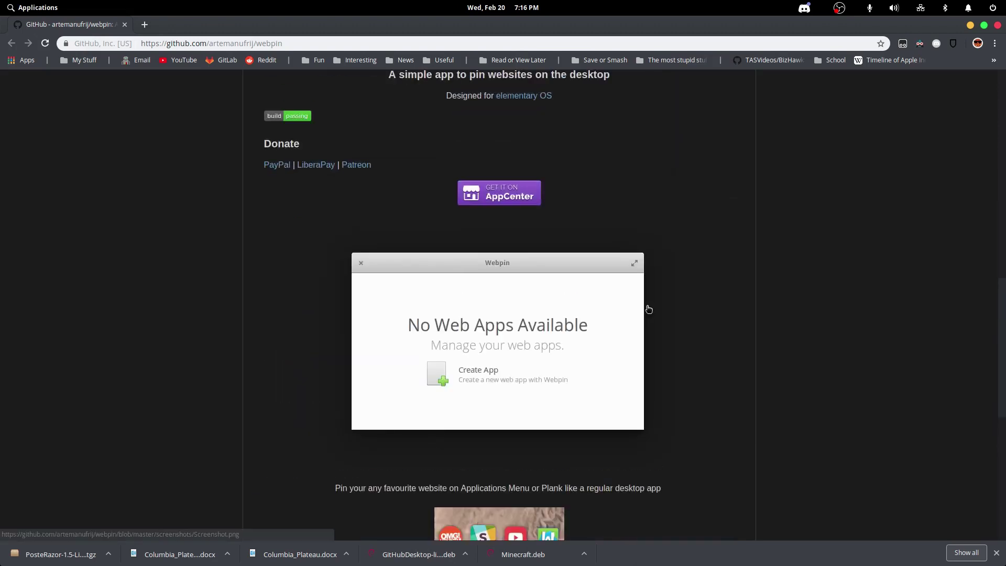
{"action": "scroll", "coordinate": [487, 302], "scroll_direction": "up", "scroll_amount": 12}
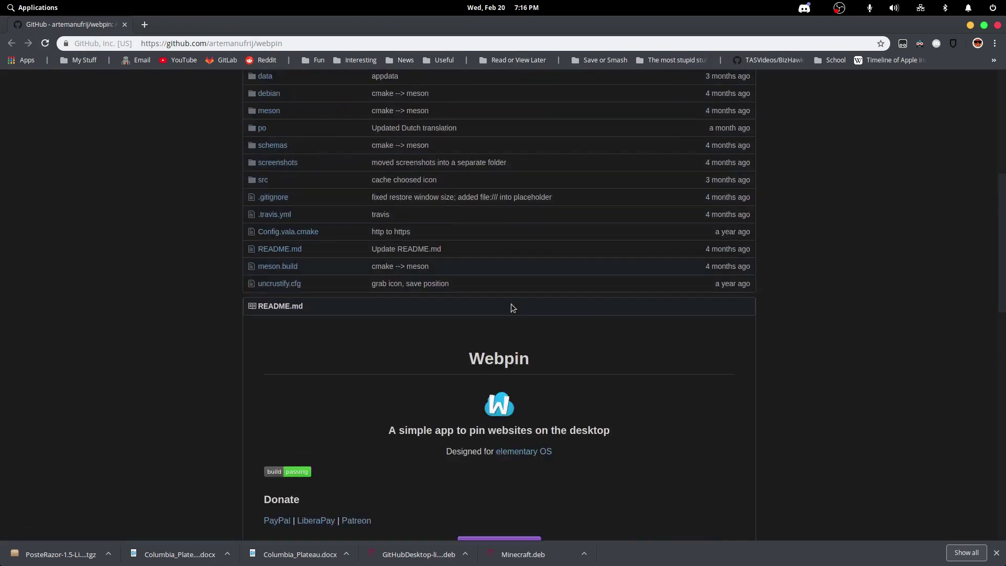
{"action": "left_click", "coordinate": [569, 338]}
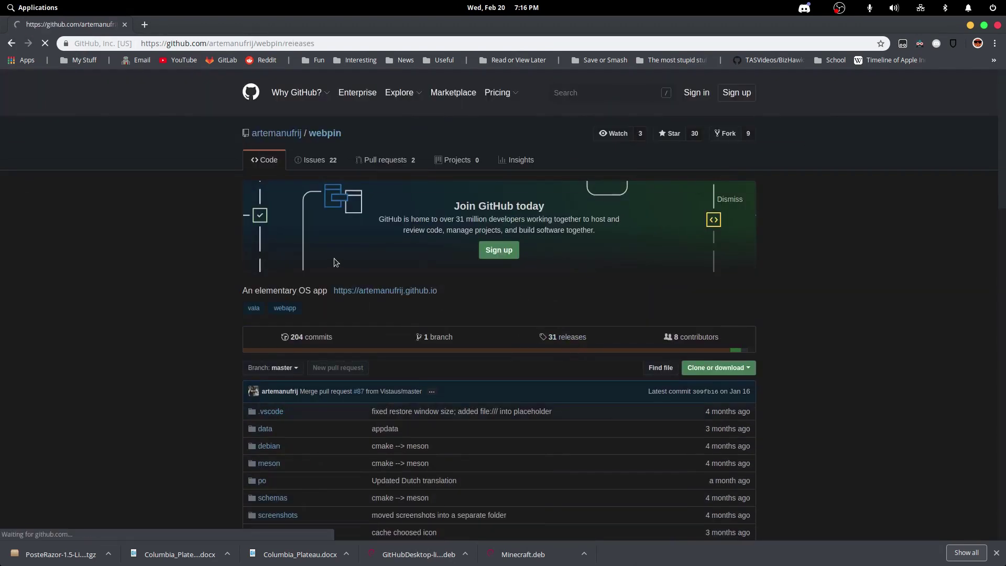
{"action": "scroll", "coordinate": [340, 252], "scroll_direction": "down", "scroll_amount": 3}
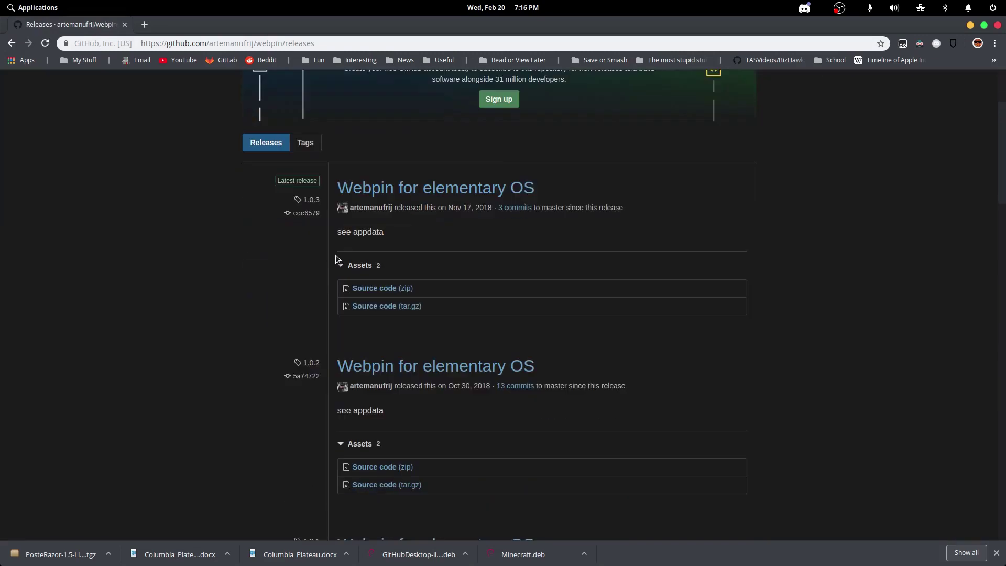
{"action": "scroll", "coordinate": [353, 234], "scroll_direction": "up", "scroll_amount": 3}
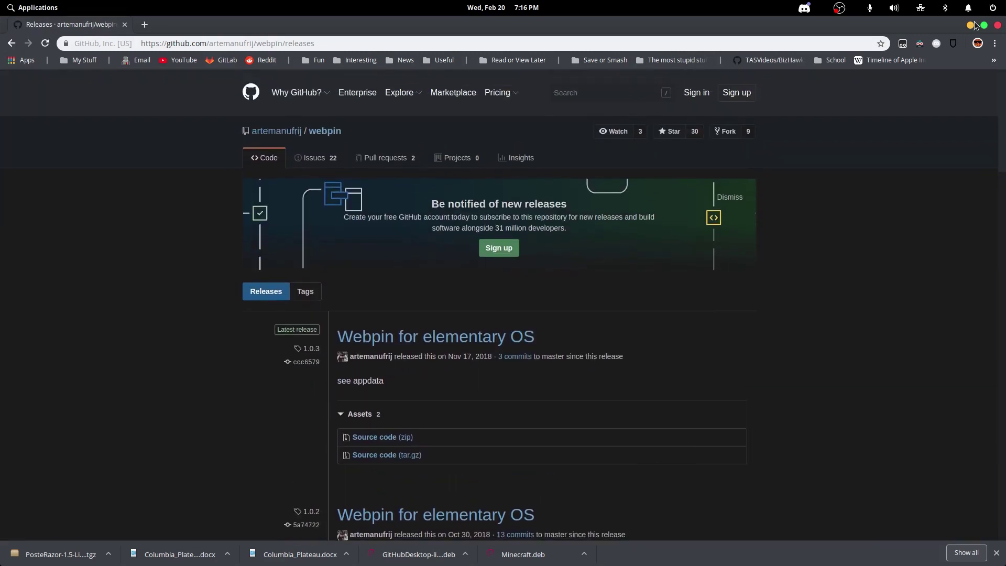
Minimize Chrome and nudge the empty Webpin window up and to the left
{"action": "left_click", "coordinate": [971, 25]}
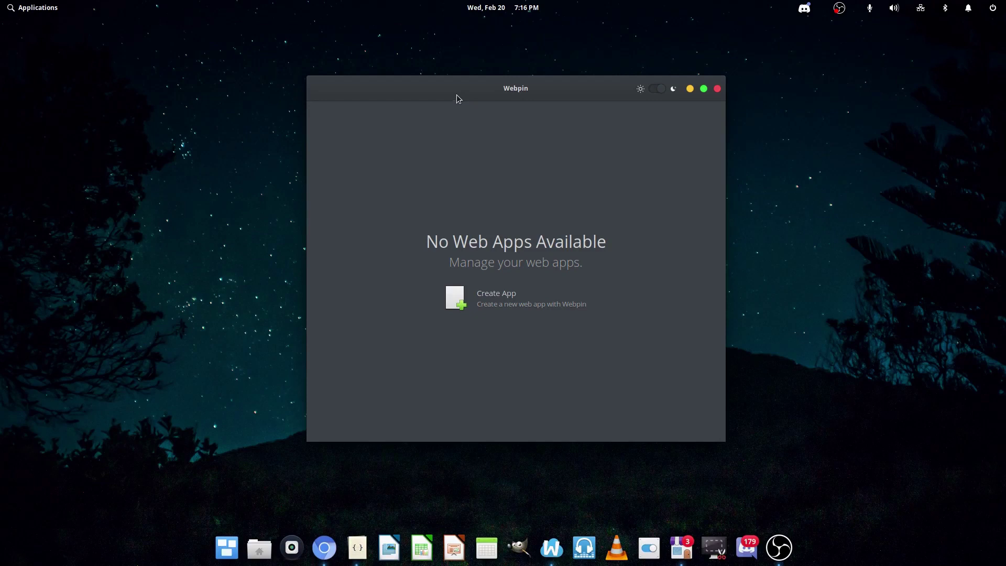
{"action": "left_click_drag", "start_coordinate": [457, 94], "coordinate": [453, 90]}
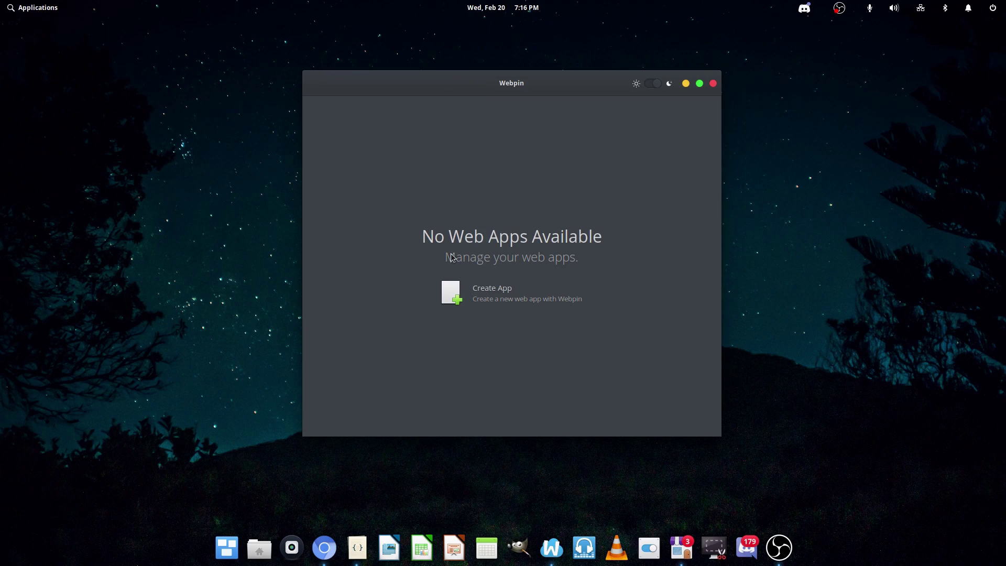
{"action": "mouse_move", "coordinate": [510, 88]}
{"action": "left_mouse_down"}
{"action": "mouse_move", "coordinate": [477, 85]}
{"action": "mouse_move", "coordinate": [426, 133]}
{"action": "mouse_move", "coordinate": [540, 34]}
{"action": "mouse_move", "coordinate": [496, 77]}
{"action": "left_mouse_up"}
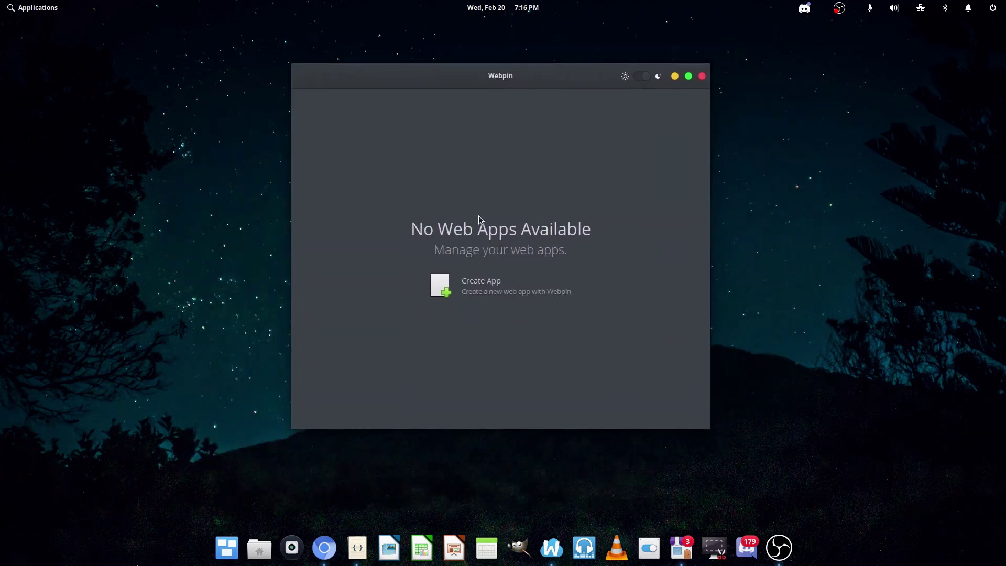
Start a new web app and try the icon name options
{"action": "left_click", "coordinate": [439, 282]}
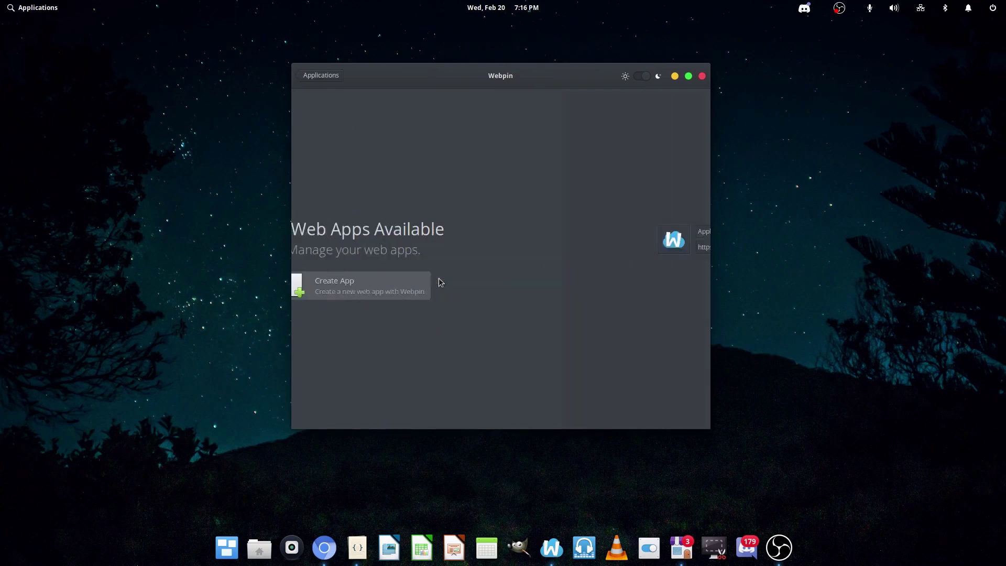
{"action": "left_click", "coordinate": [389, 234]}
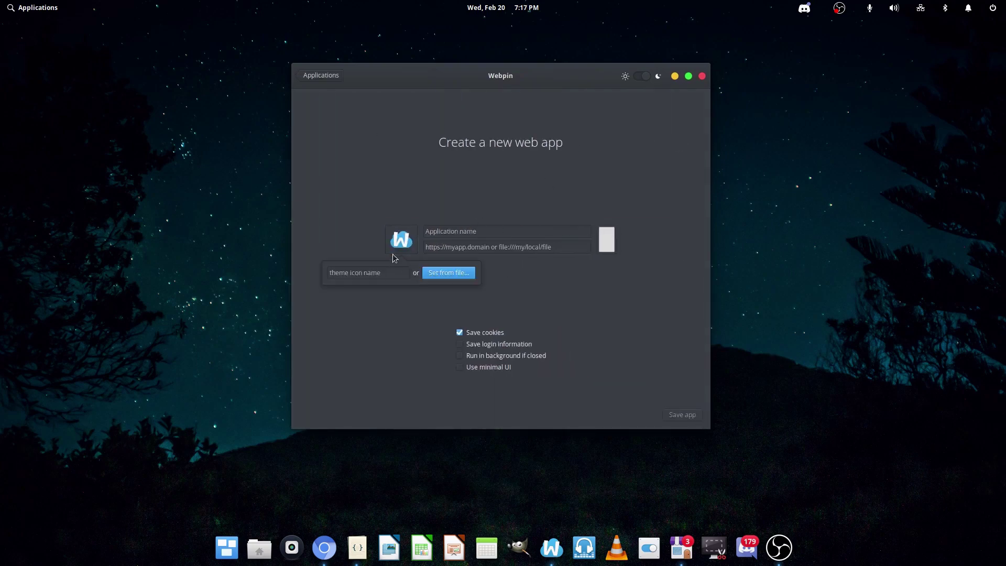
{"action": "left_click", "coordinate": [383, 272]}
{"action": "left_click", "coordinate": [401, 240]}
{"action": "left_click", "coordinate": [399, 253]}
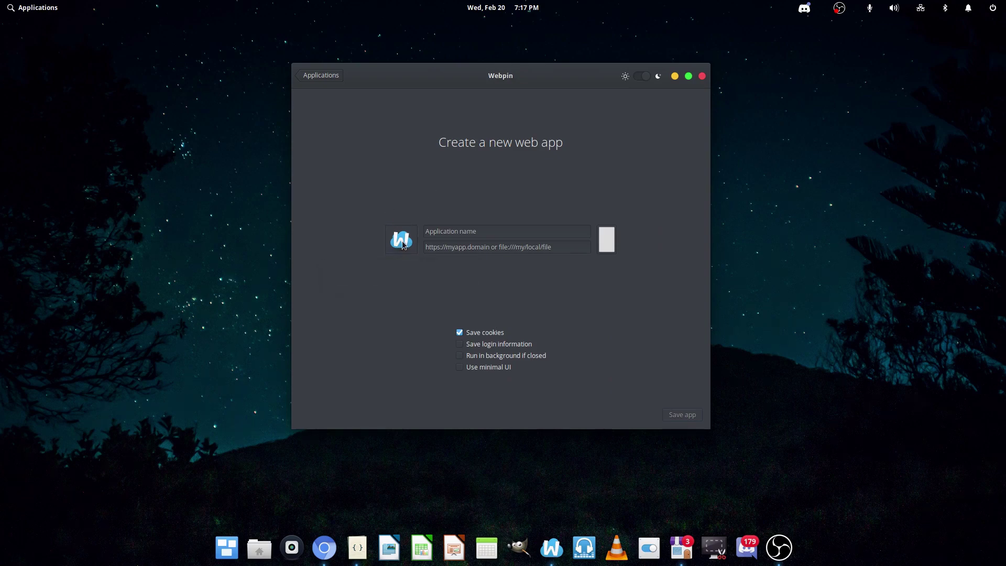
{"action": "left_click", "coordinate": [481, 229]}
{"action": "key", "text": "Tab"}
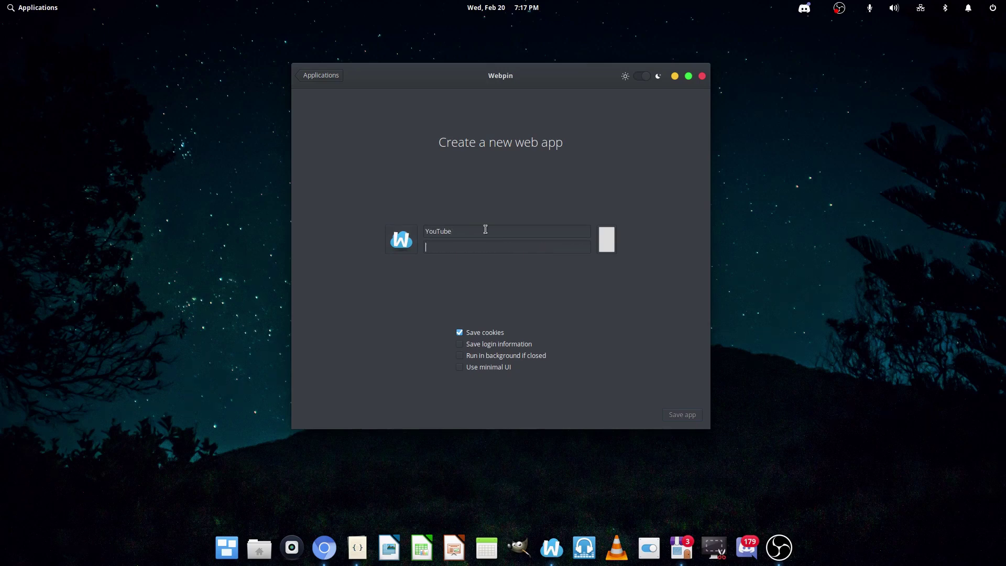
{"action": "type", "text": "youtube.com"}
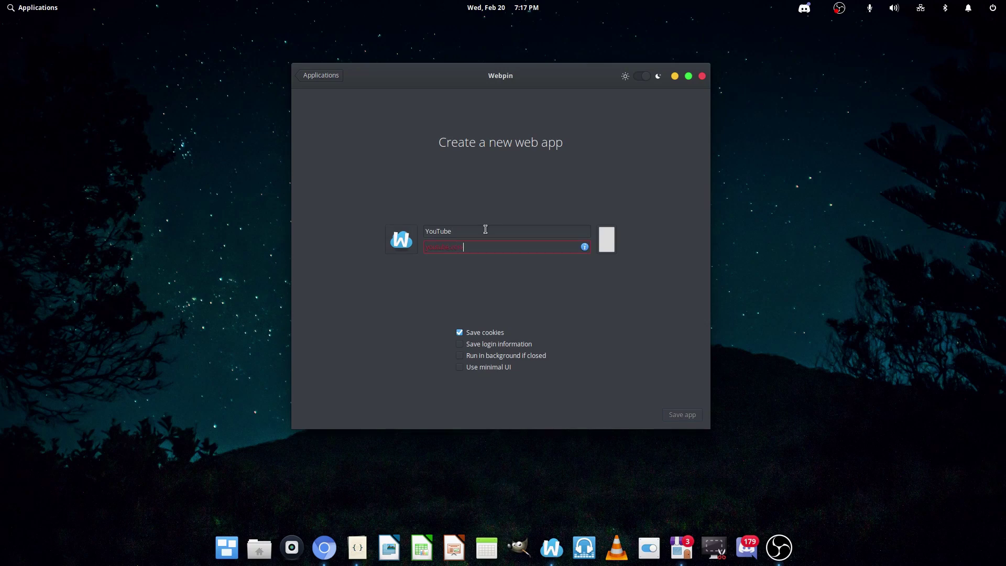
{"action": "key", "text": "ctrl+a"}
{"action": "key", "text": "Home"}
{"action": "type", "text": "https://"}
{"action": "type", "text": "/"}
{"action": "type", "text": "www."}
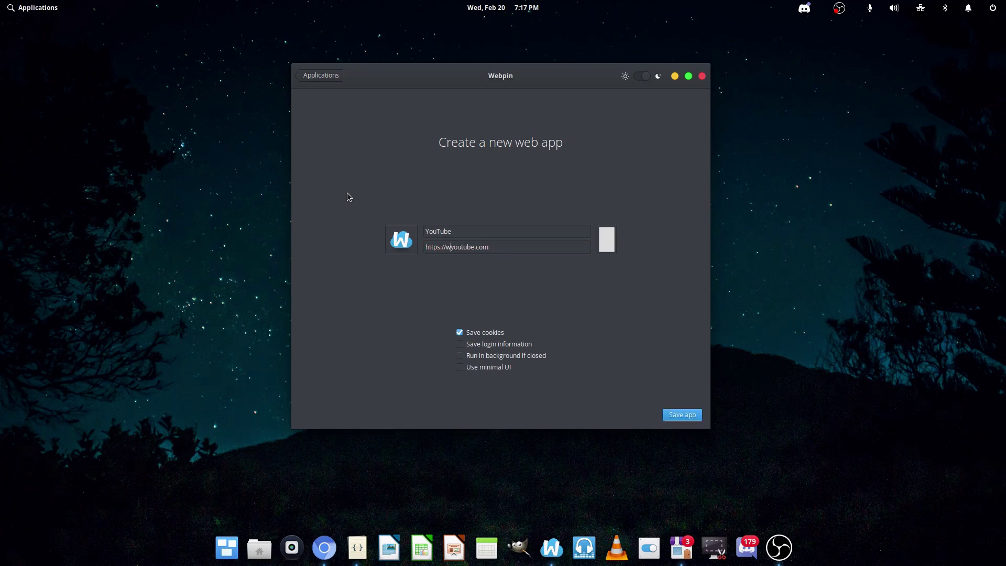
{"action": "type", "text": "."}
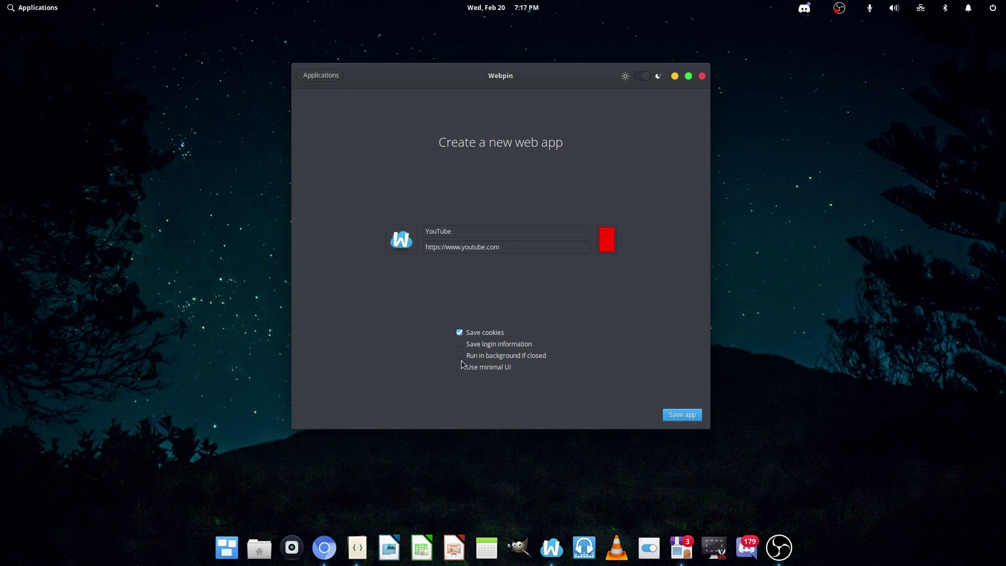
Enable Save login information and confirm red as the app colour
{"action": "left_click", "coordinate": [460, 344]}
{"action": "left_click", "coordinate": [608, 239]}
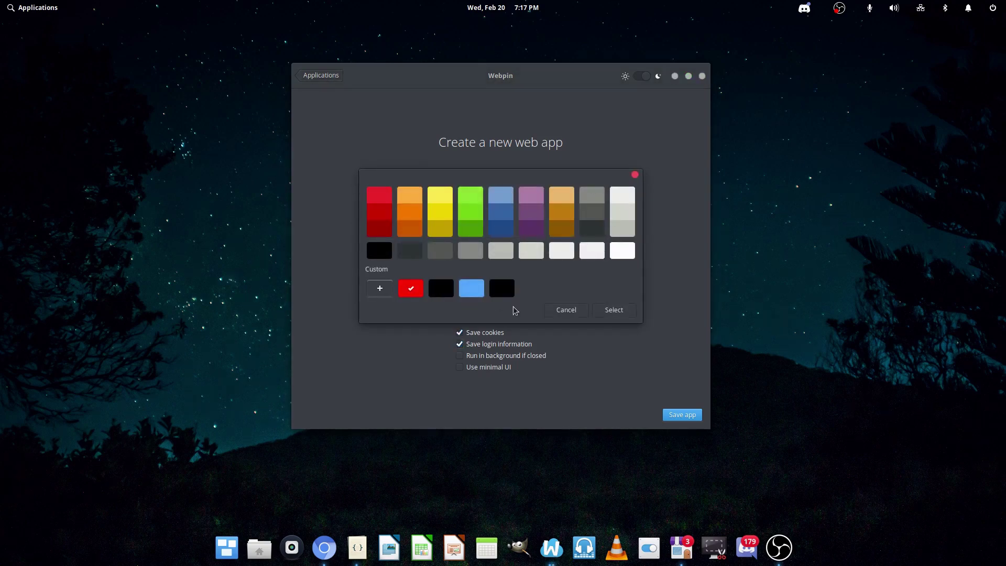
{"action": "left_click", "coordinate": [612, 312]}
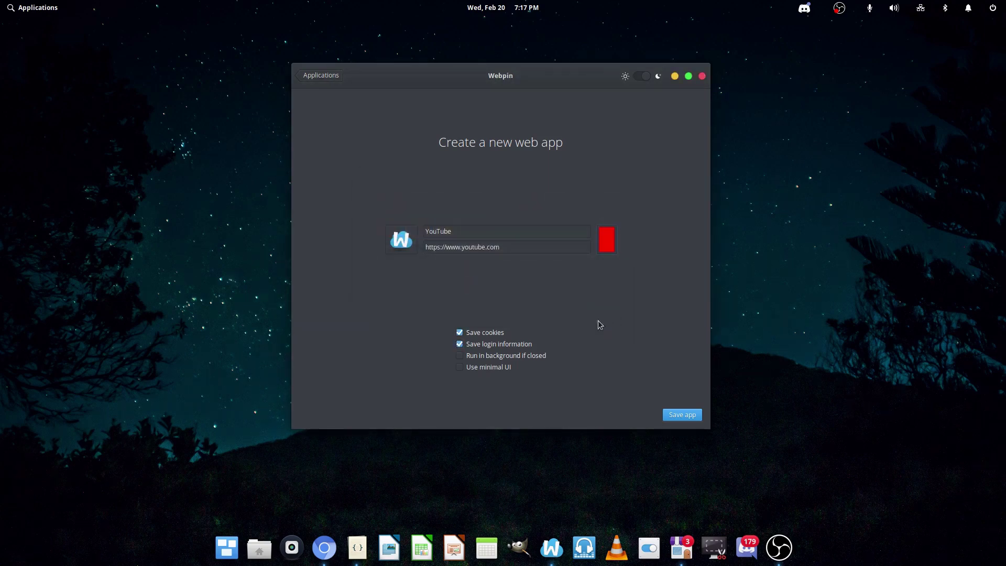
Try 'YouTube' as the icon name, then clear the icon name entirely
{"action": "left_click", "coordinate": [402, 240]}
{"action": "type", "text": "YouTube"}
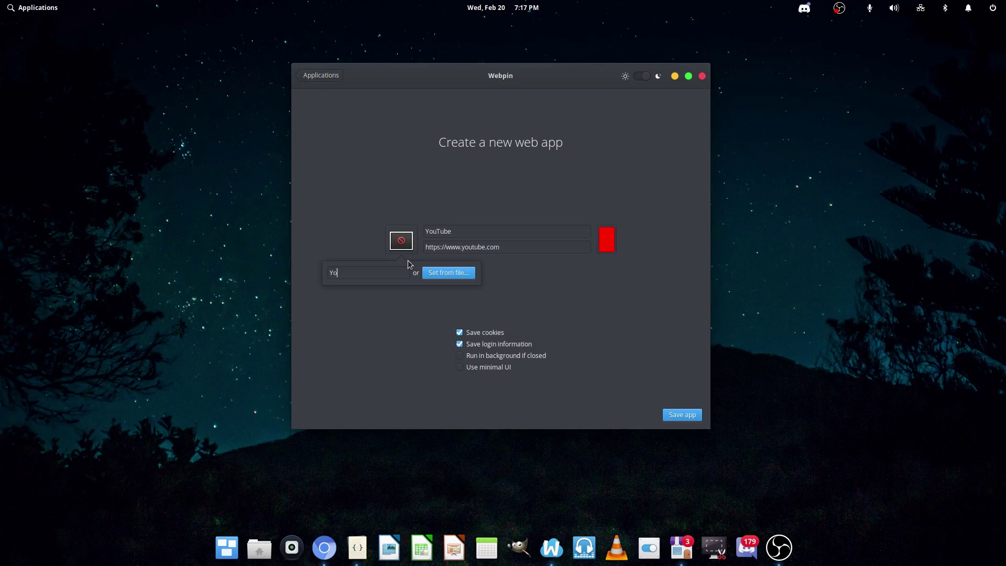
{"action": "key", "text": "ctrl+BackSpace"}
{"action": "type", "text": "yOU"}
{"action": "key", "text": "BackSpace"}
{"action": "key", "text": "BackSpace"}
{"action": "key", "text": "BackSpace"}
{"action": "type", "text": "YouTube"}
{"action": "key", "text": "ctrl+BackSpace"}
{"action": "key", "text": "Escape"}
{"action": "left_click", "coordinate": [406, 248]}
{"action": "left_click", "coordinate": [659, 329]}
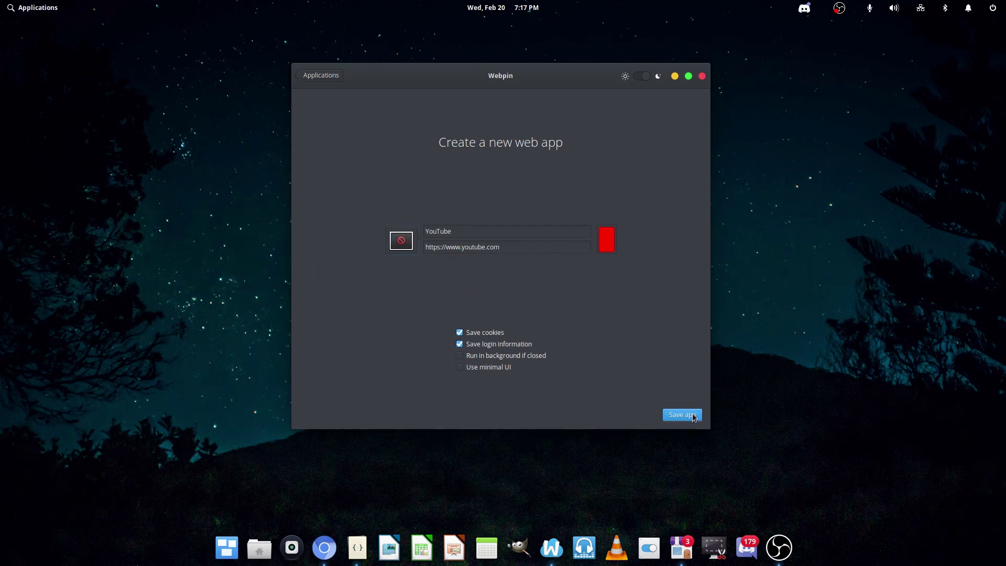
{"action": "left_click", "coordinate": [402, 240]}
{"action": "key", "text": "BackSpace"}
{"action": "left_click", "coordinate": [542, 262]}
{"action": "mouse_move", "coordinate": [467, 83]}
{"action": "left_mouse_down"}
{"action": "mouse_move", "coordinate": [504, 123]}
{"action": "mouse_move", "coordinate": [392, 87]}
{"action": "mouse_move", "coordinate": [465, 99]}
{"action": "left_mouse_up"}
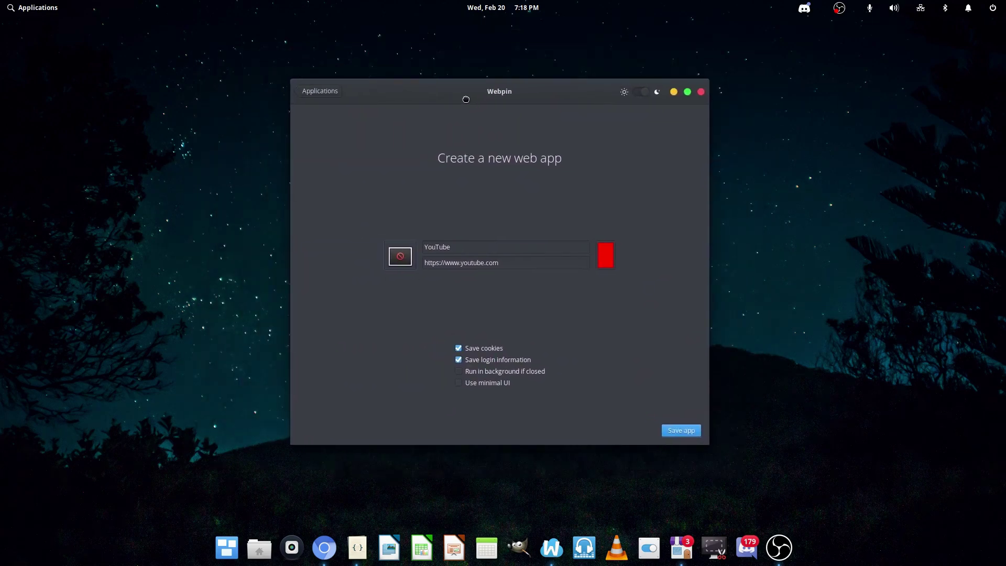
Set Flurry-YouTube.png as the app icon and save the YouTube web app
{"action": "left_click", "coordinate": [401, 256]}
{"action": "left_click", "coordinate": [454, 288]}
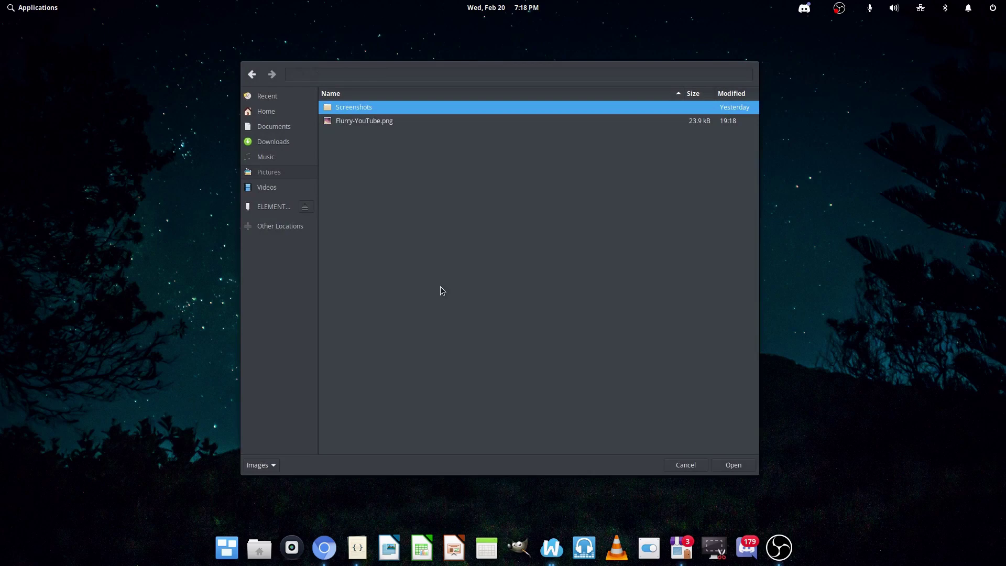
{"action": "left_click", "coordinate": [355, 124]}
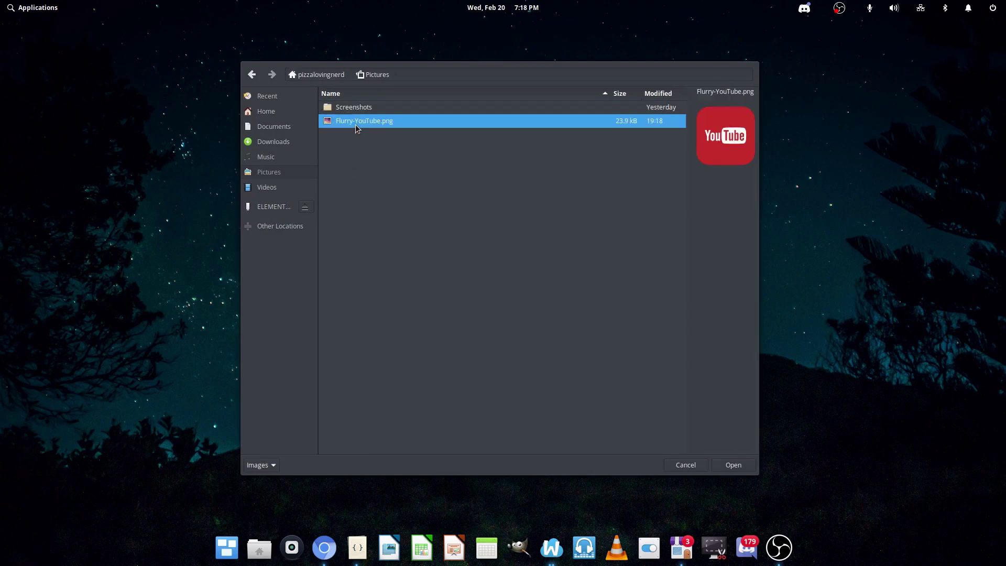
{"action": "double_click", "coordinate": [355, 124]}
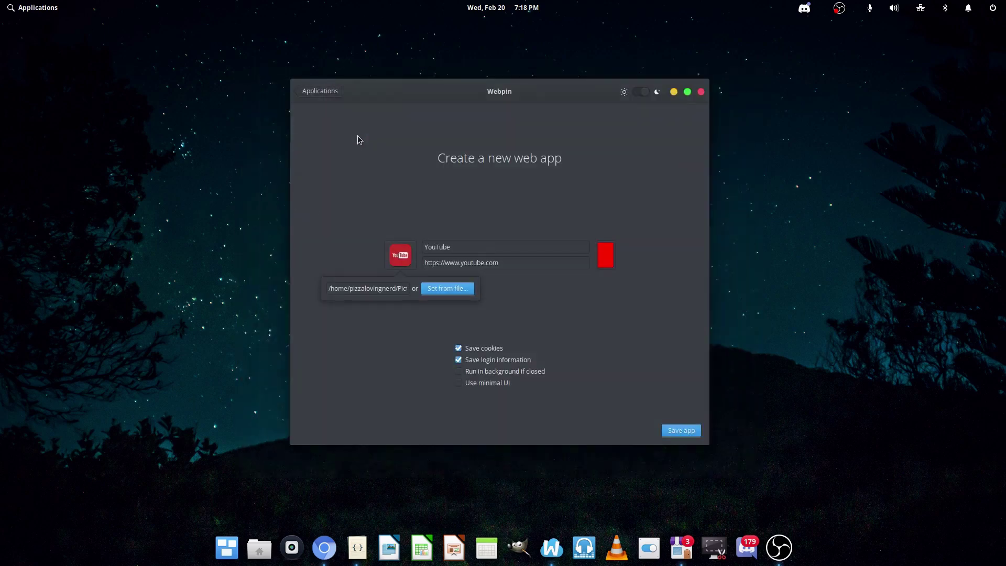
{"action": "left_click", "coordinate": [626, 329]}
{"action": "left_click", "coordinate": [681, 430]}
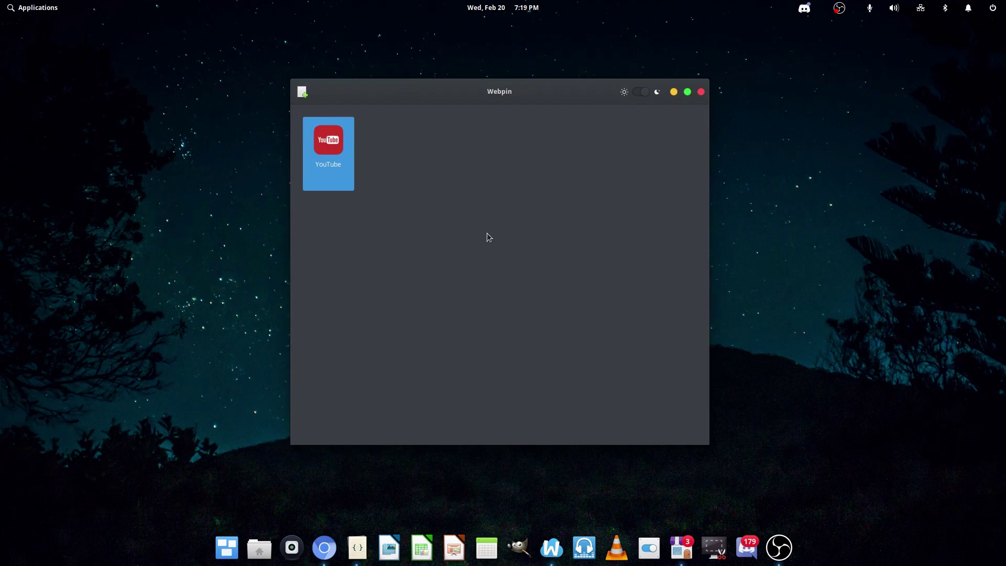
Reopen the YouTube app's settings and save them again
{"action": "left_click", "coordinate": [323, 174]}
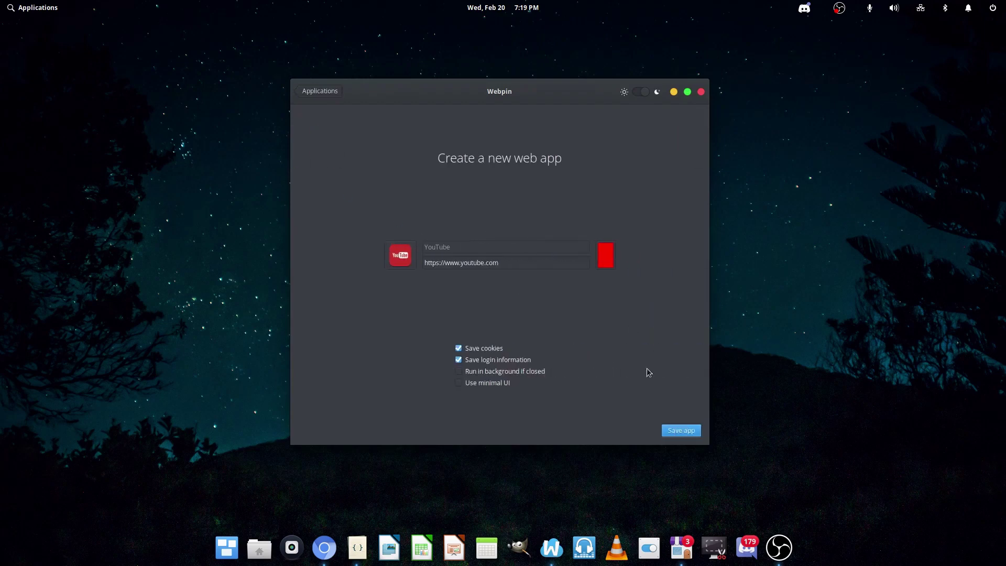
{"action": "left_click", "coordinate": [681, 431]}
{"action": "mouse_move", "coordinate": [346, 153]}
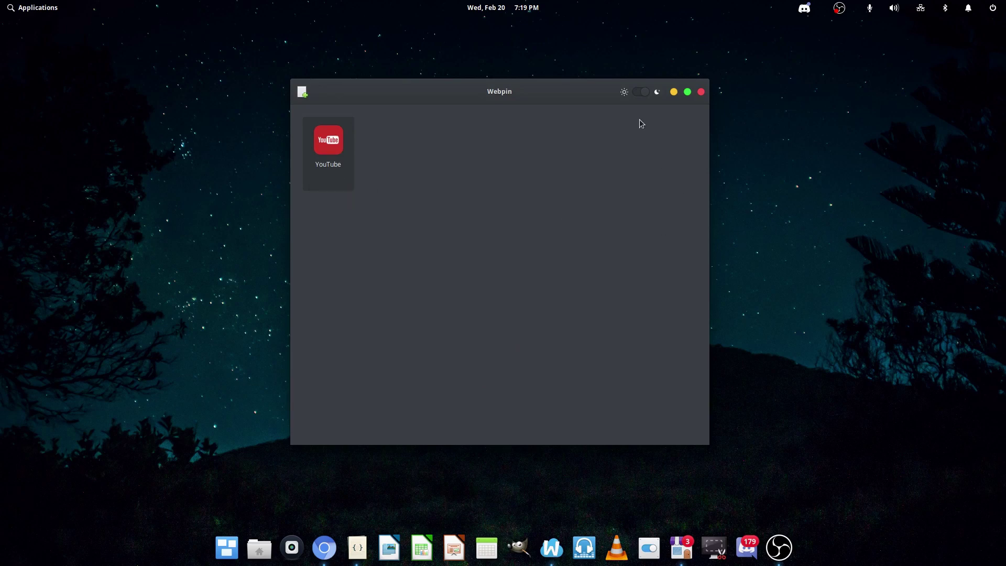
{"action": "left_click", "coordinate": [2, 4]}
Launch the YouTube web app from Applications and sign in to the Google account
{"action": "scroll", "coordinate": [234, 150], "scroll_direction": "down", "scroll_amount": 3}
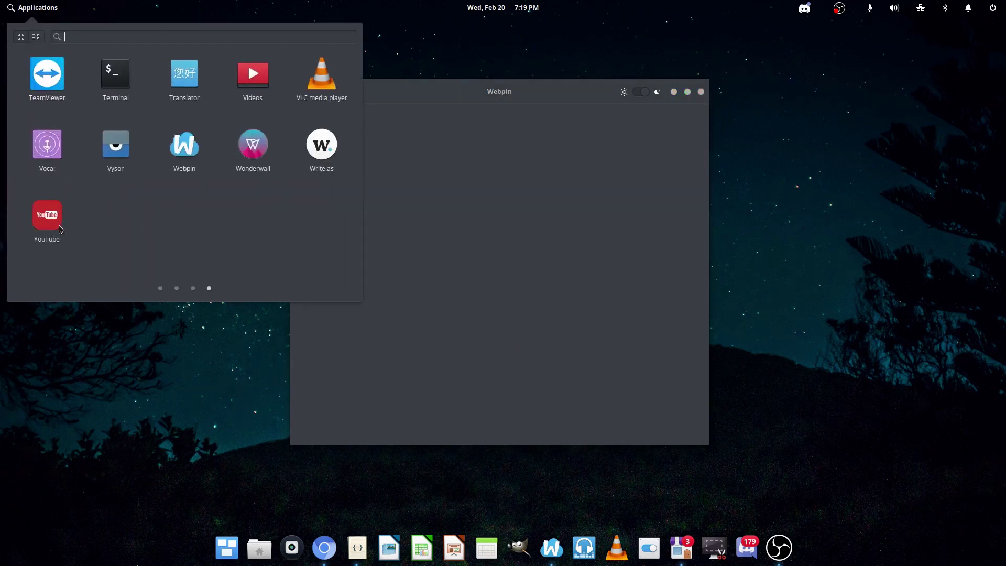
{"action": "left_click", "coordinate": [47, 216]}
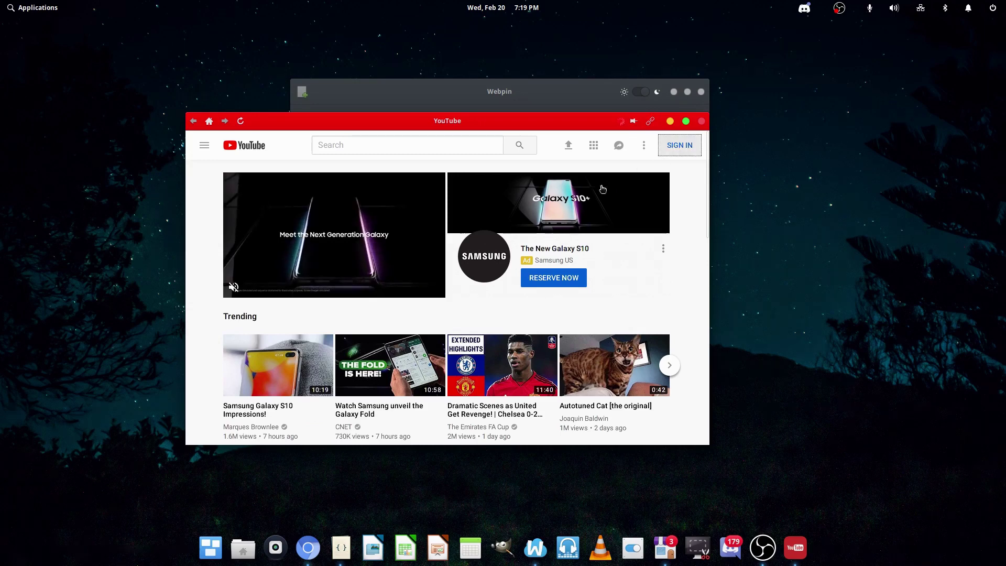
{"action": "key", "text": "Return"}
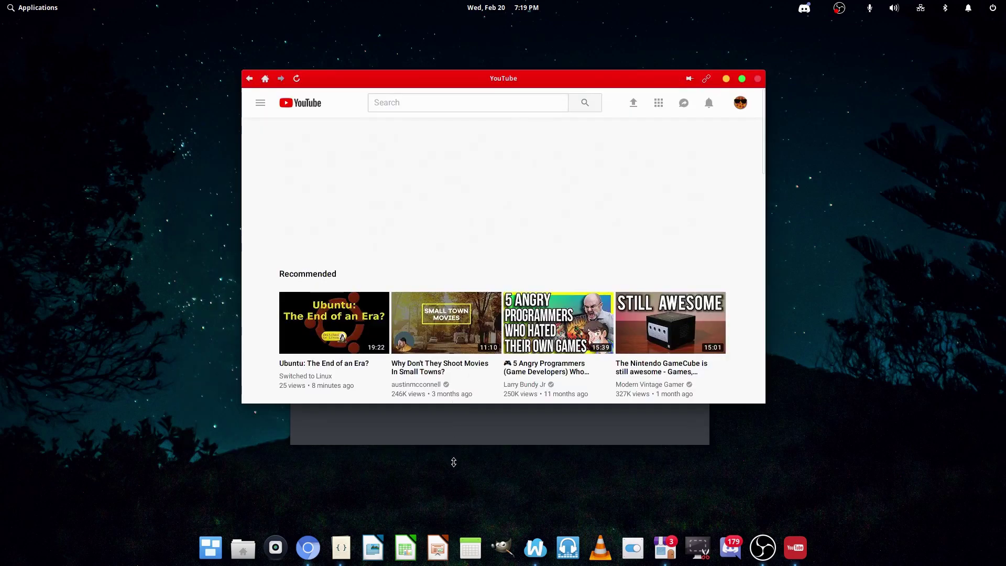
Make the YouTube window taller and glance at the notifications list
{"action": "left_click_drag", "start_coordinate": [453, 462], "coordinate": [454, 460]}
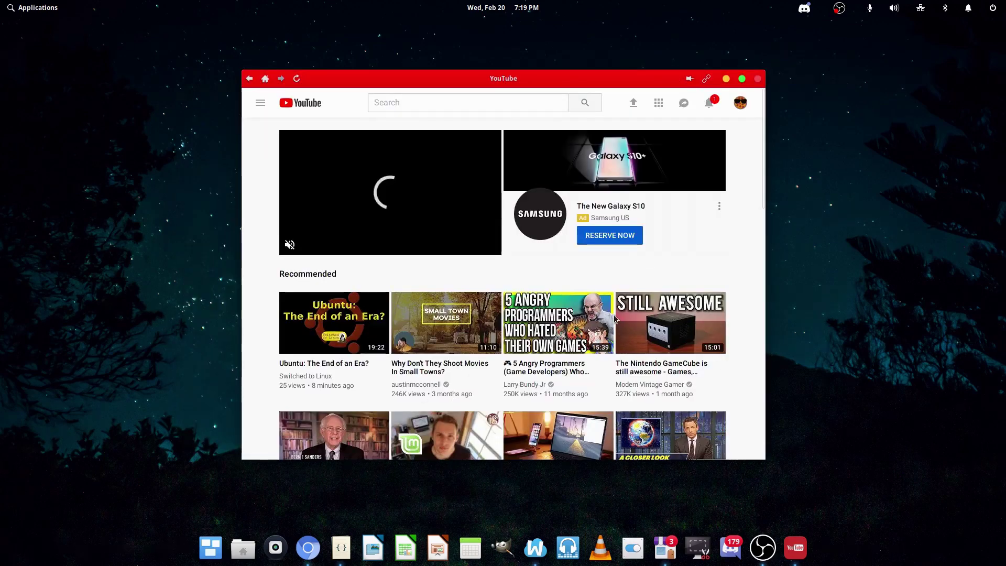
{"action": "left_click", "coordinate": [708, 103]}
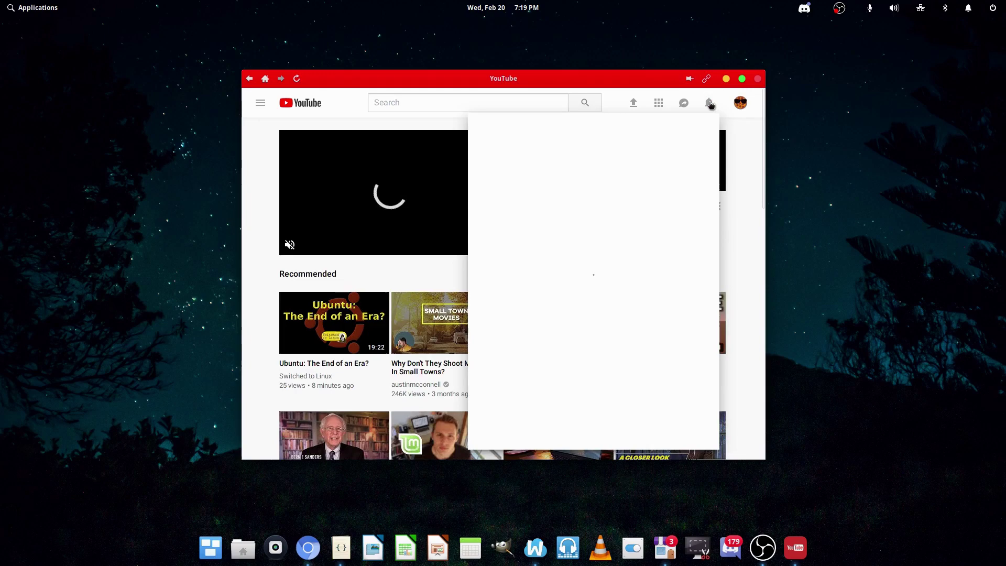
{"action": "key", "text": "Escape"}
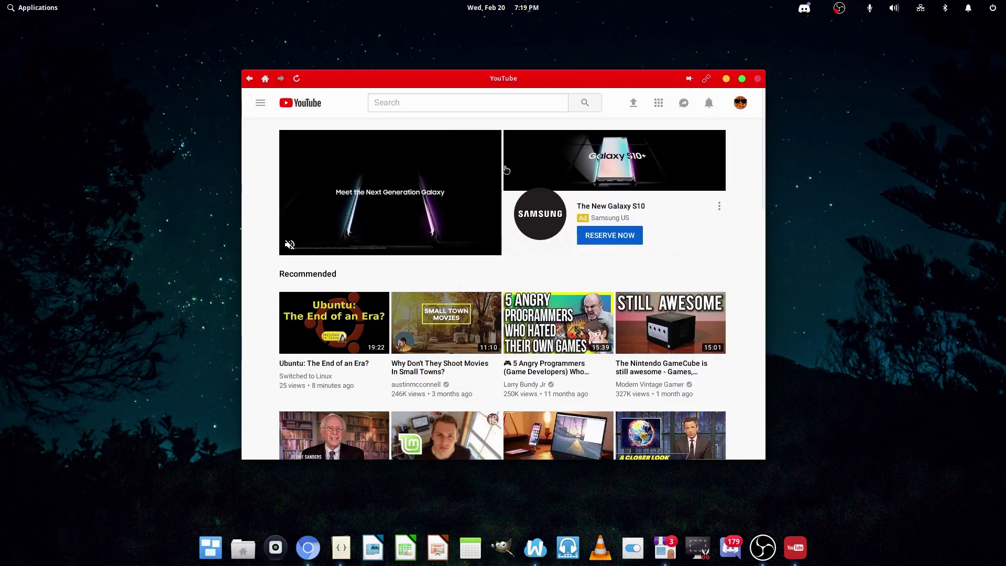
Play 'Ubuntu: The End of an Era?' past the ad, pause it, and return home
{"action": "left_click", "coordinate": [320, 315]}
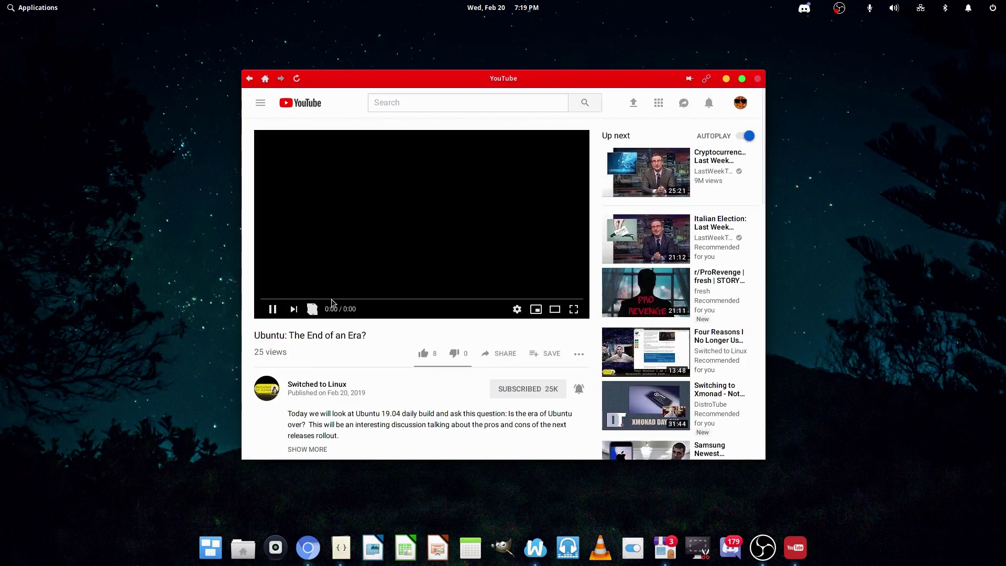
{"action": "left_click", "coordinate": [352, 187]}
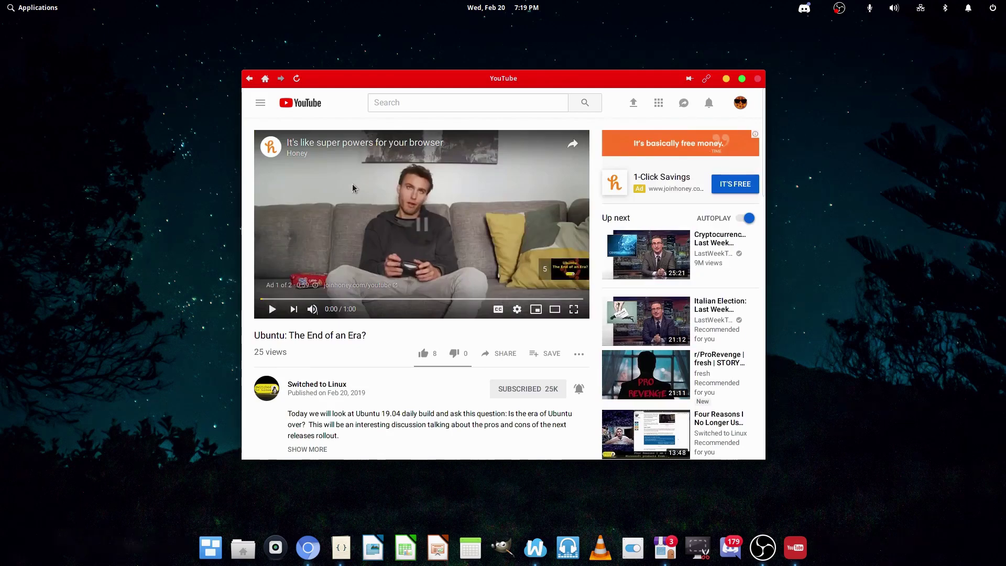
{"action": "left_click", "coordinate": [398, 212]}
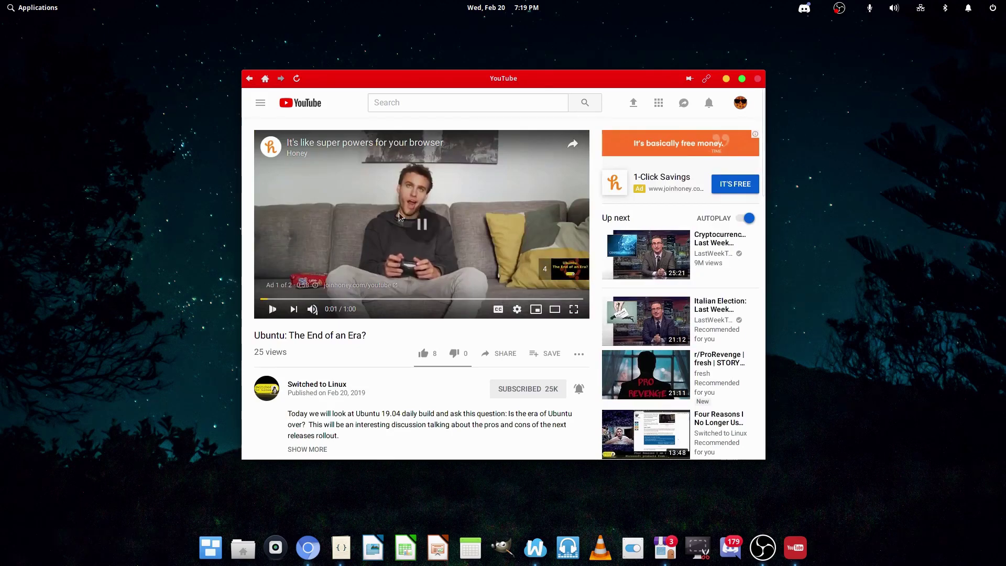
{"action": "left_click", "coordinate": [398, 212]}
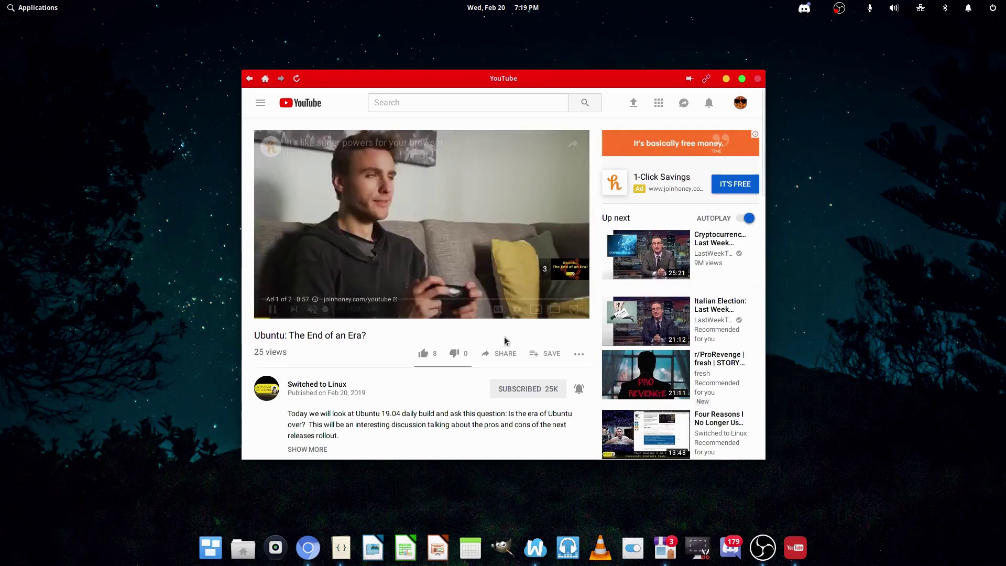
{"action": "left_click", "coordinate": [571, 270]}
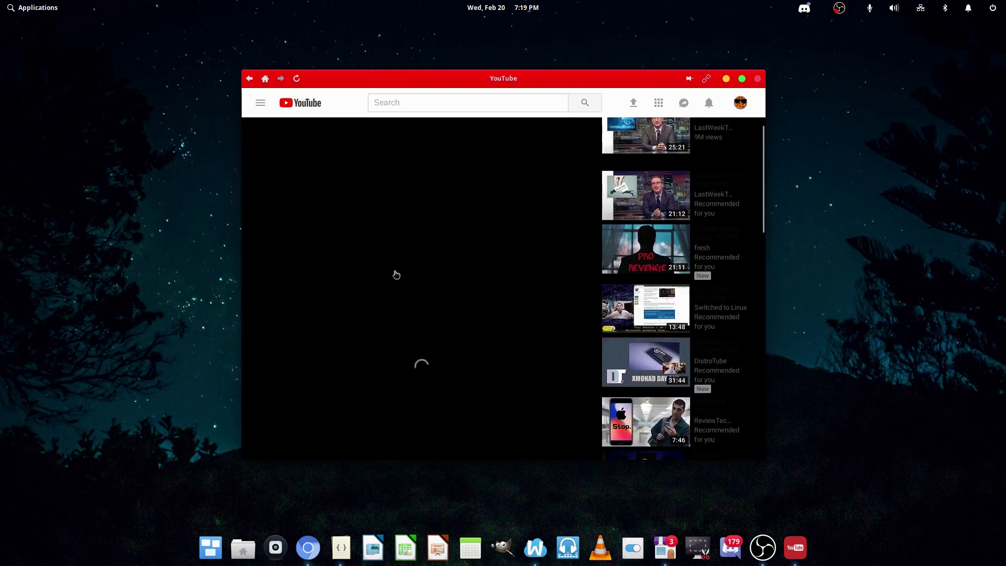
{"action": "scroll", "coordinate": [460, 352], "scroll_direction": "down", "scroll_amount": 2}
{"action": "scroll", "coordinate": [461, 352], "scroll_direction": "up", "scroll_amount": 5}
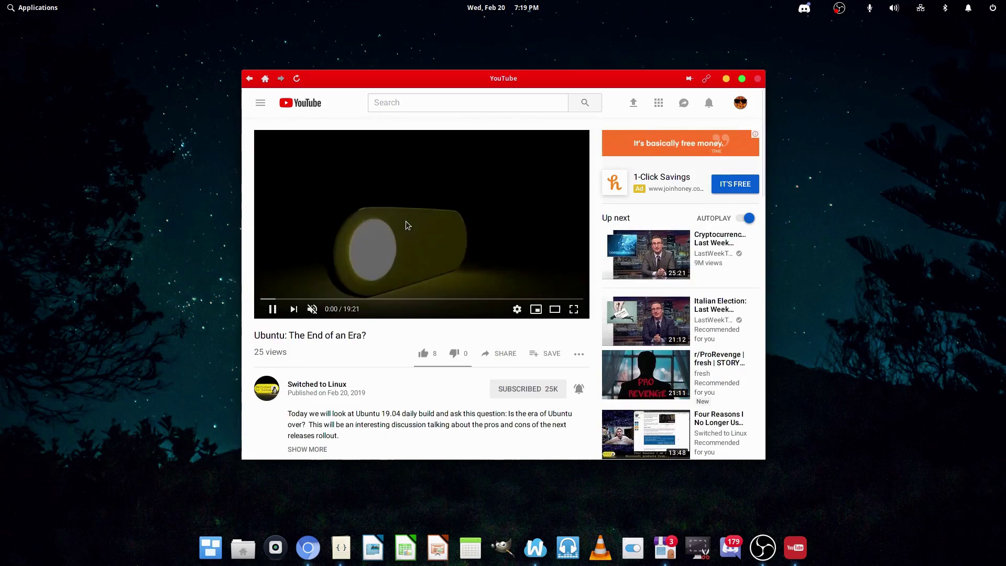
{"action": "left_click", "coordinate": [303, 146]}
{"action": "scroll", "coordinate": [384, 253], "scroll_direction": "down", "scroll_amount": 3}
{"action": "scroll", "coordinate": [313, 129], "scroll_direction": "up", "scroll_amount": 3}
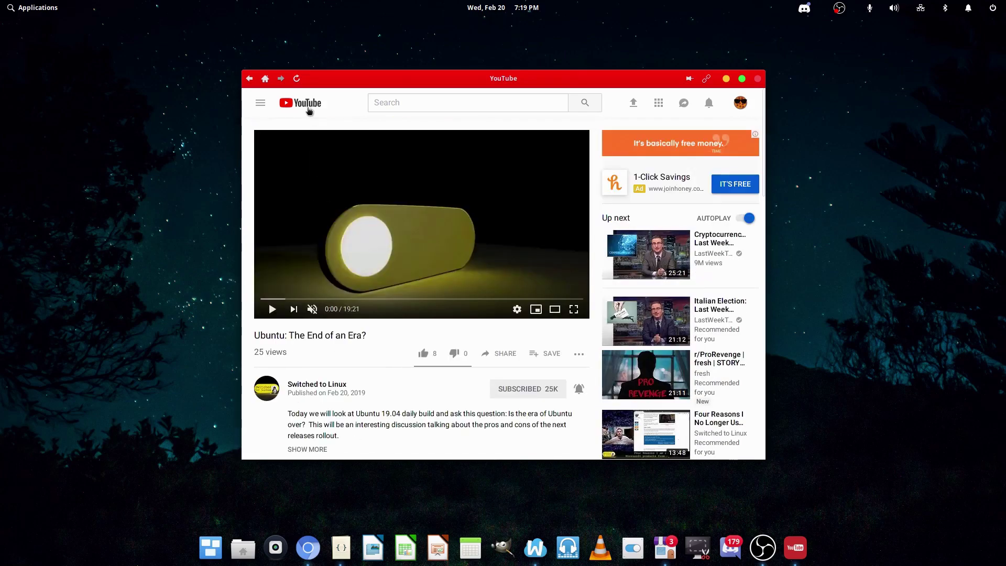
{"action": "left_click", "coordinate": [308, 104]}
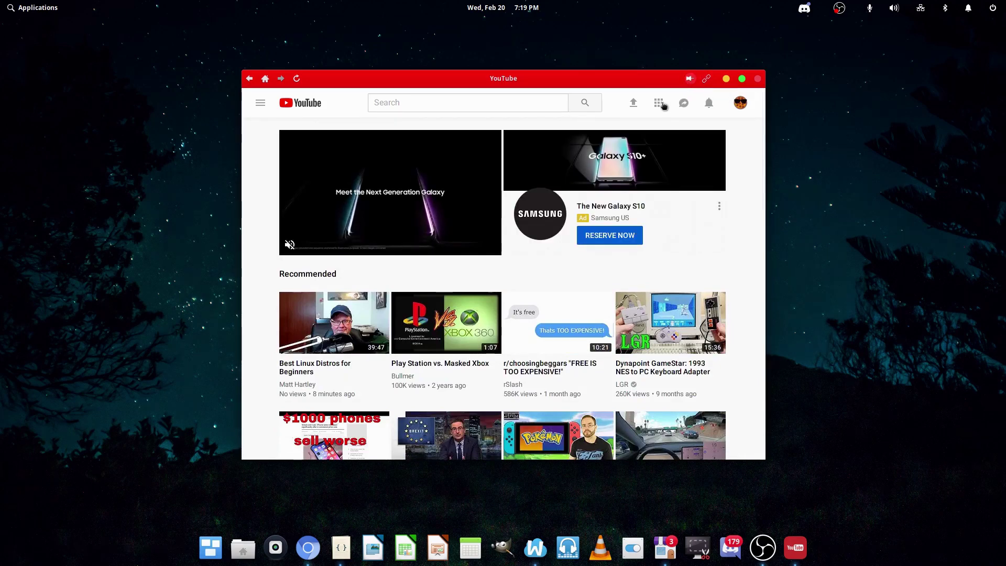
Close YouTube from its dock menu, relaunch it from the Webpin tile, then close it again
{"action": "right_click", "coordinate": [788, 550]}
{"action": "left_click", "coordinate": [773, 499]}
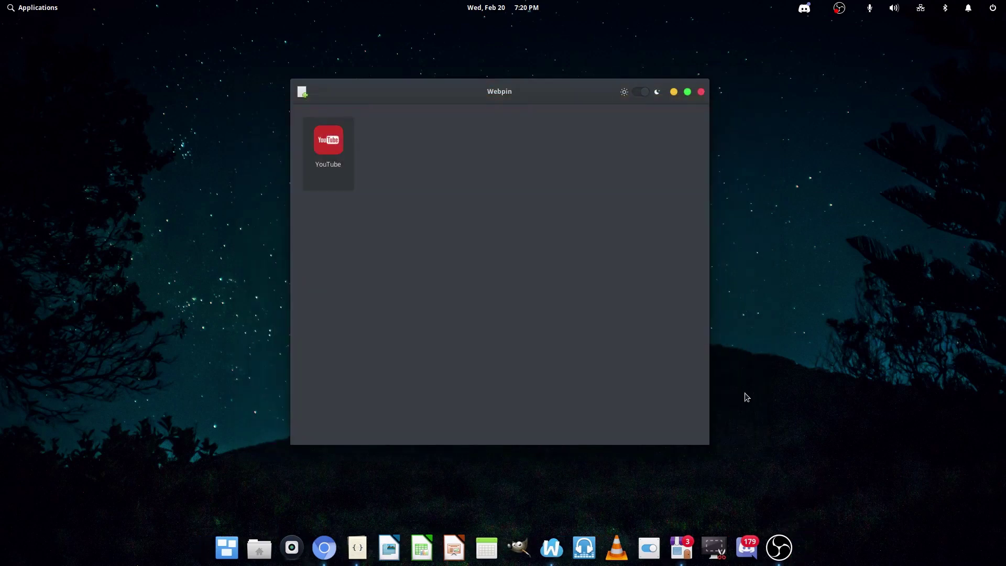
{"action": "left_click", "coordinate": [352, 161]}
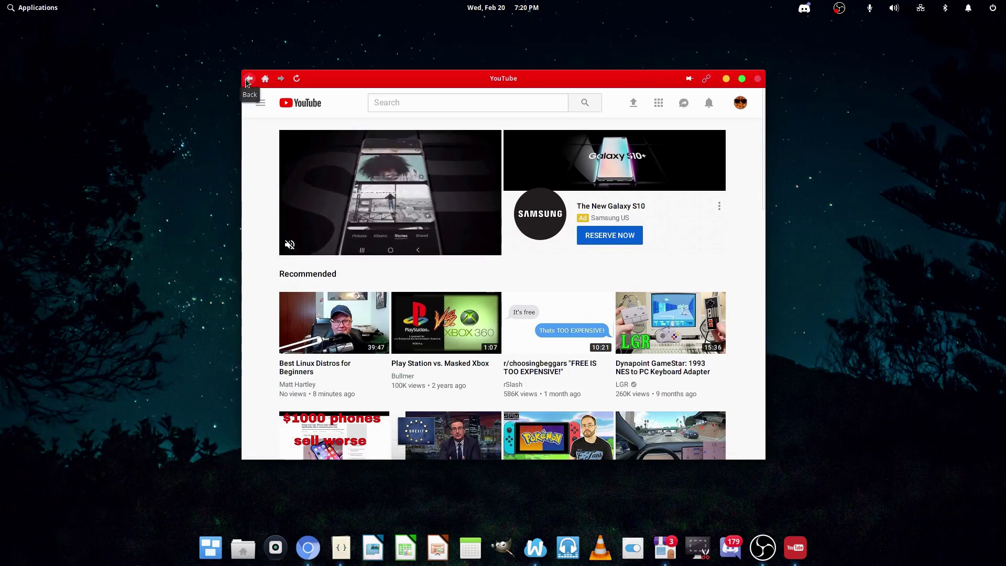
{"action": "scroll", "coordinate": [388, 282], "scroll_direction": "down", "scroll_amount": 5}
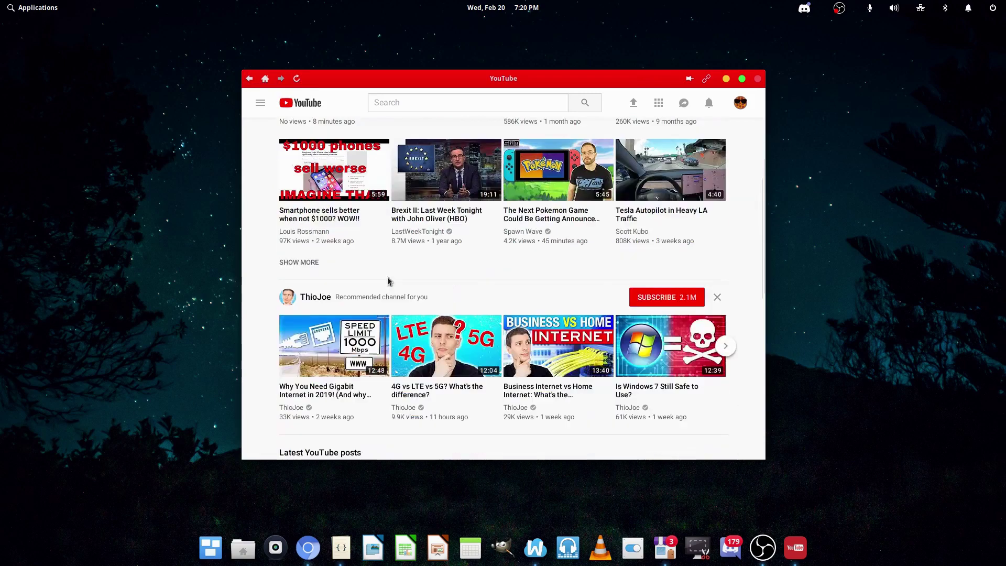
{"action": "scroll", "coordinate": [388, 281], "scroll_direction": "down", "scroll_amount": 3}
{"action": "scroll", "coordinate": [391, 274], "scroll_direction": "up", "scroll_amount": 3}
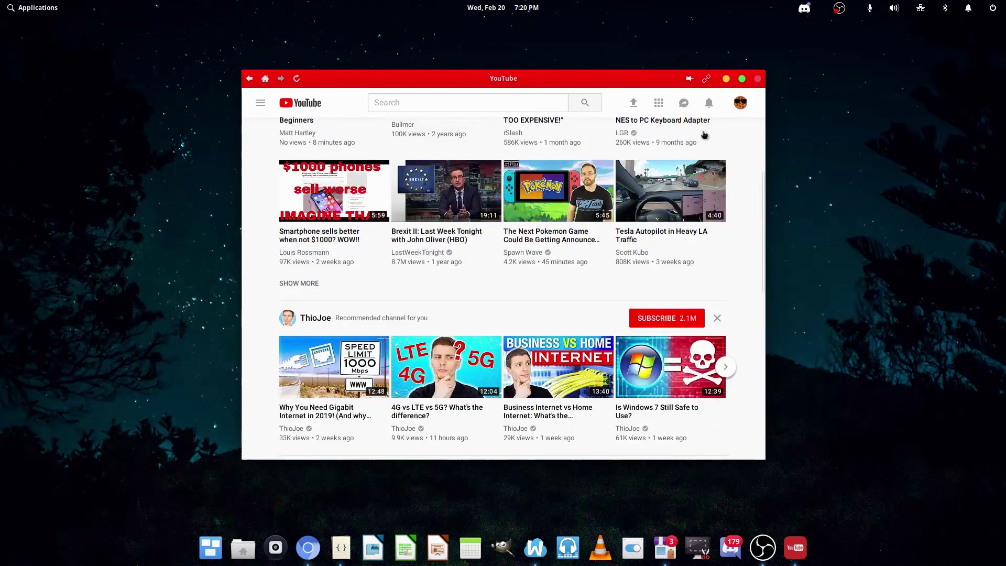
{"action": "left_click", "coordinate": [757, 78]}
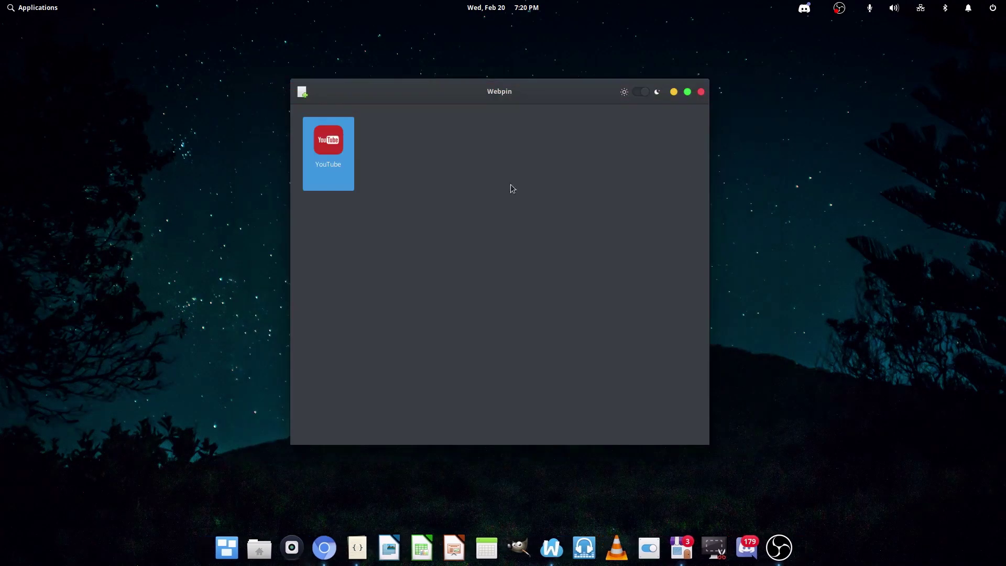
Resave the YouTube app's settings and relaunch YouTube from Applications
{"action": "left_click", "coordinate": [317, 176]}
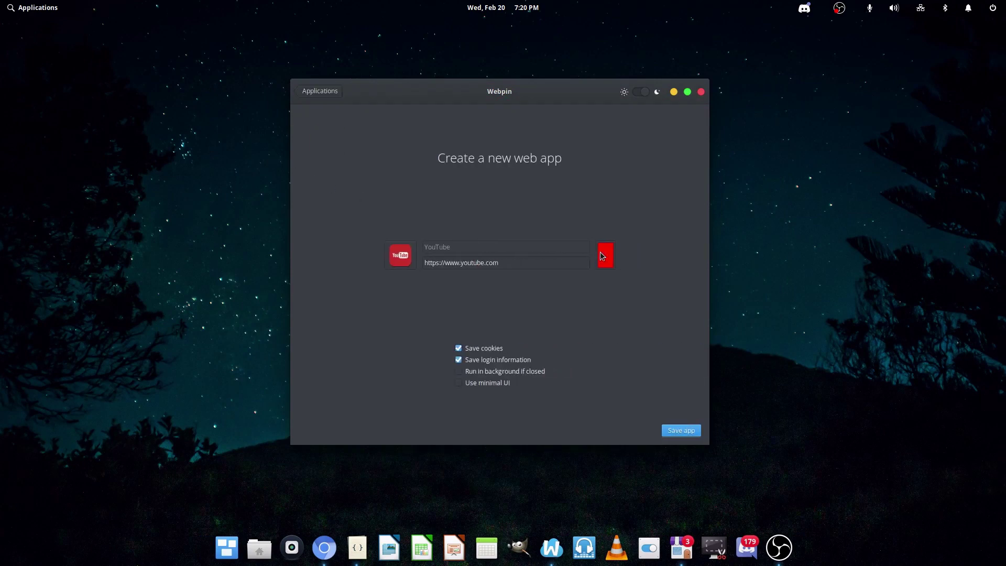
{"action": "left_click", "coordinate": [686, 434]}
{"action": "left_click", "coordinate": [7, 7]}
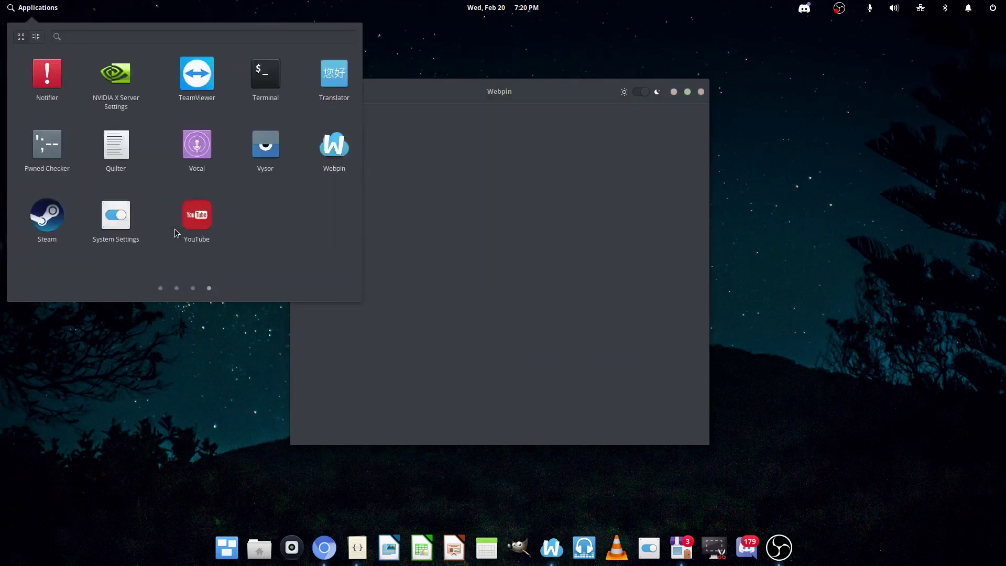
{"action": "left_click", "coordinate": [62, 212]}
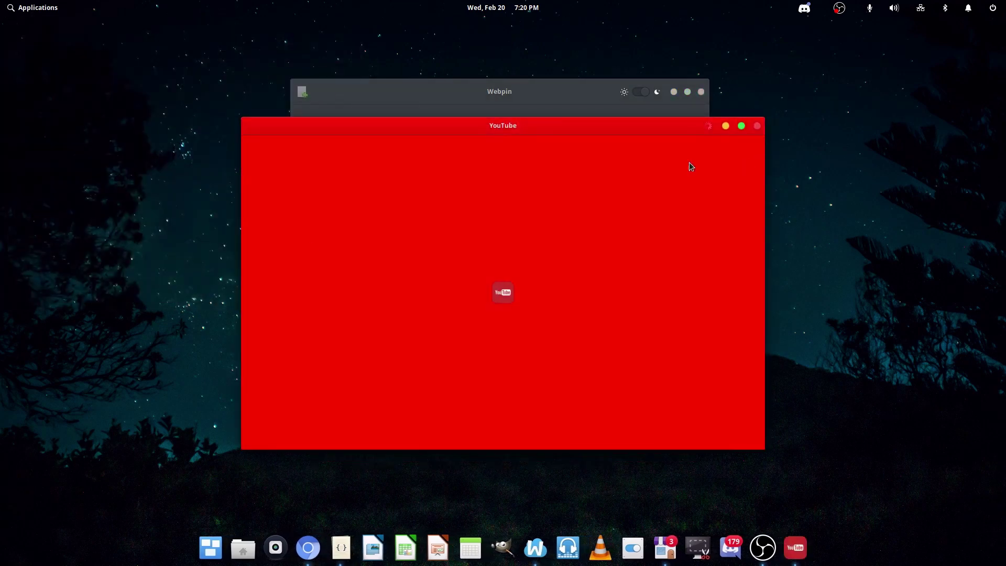
Enlarge and reposition the YouTube window, scroll the feed, then close it
{"action": "left_click_drag", "start_coordinate": [548, 120], "coordinate": [548, 96]}
{"action": "left_click_drag", "start_coordinate": [476, 105], "coordinate": [456, 77]}
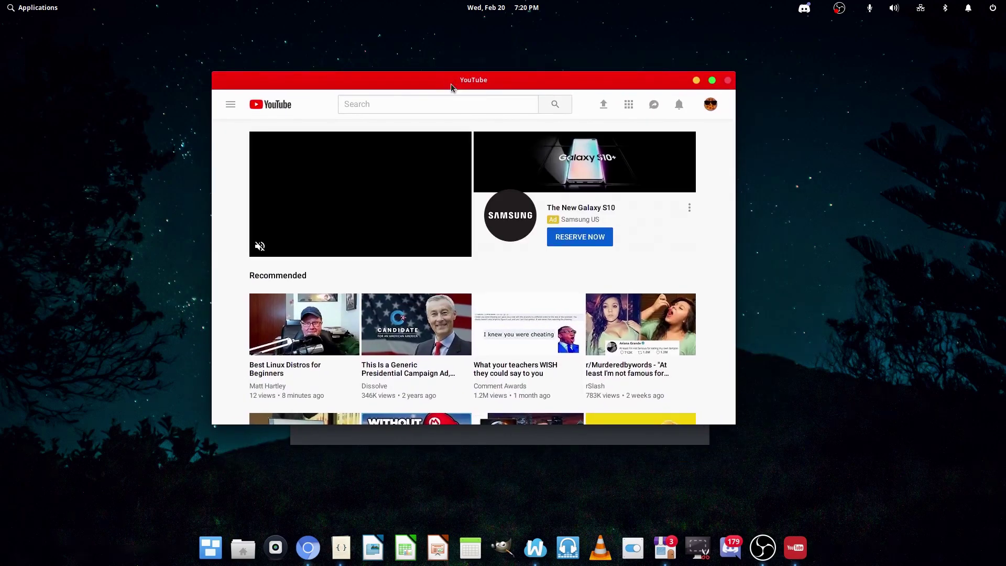
{"action": "scroll", "coordinate": [527, 132], "scroll_direction": "down", "scroll_amount": 5}
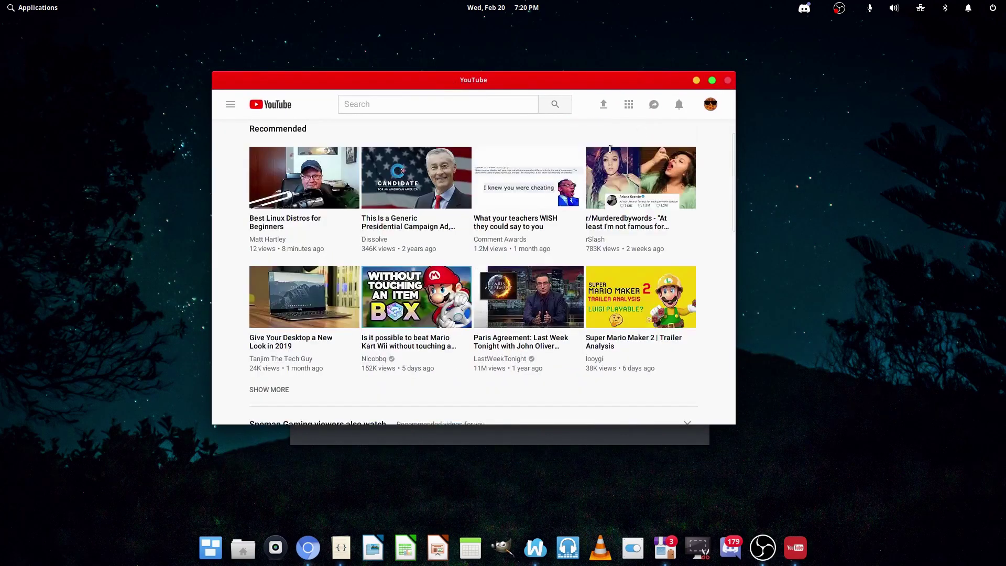
{"action": "scroll", "coordinate": [610, 149], "scroll_direction": "up", "scroll_amount": 5}
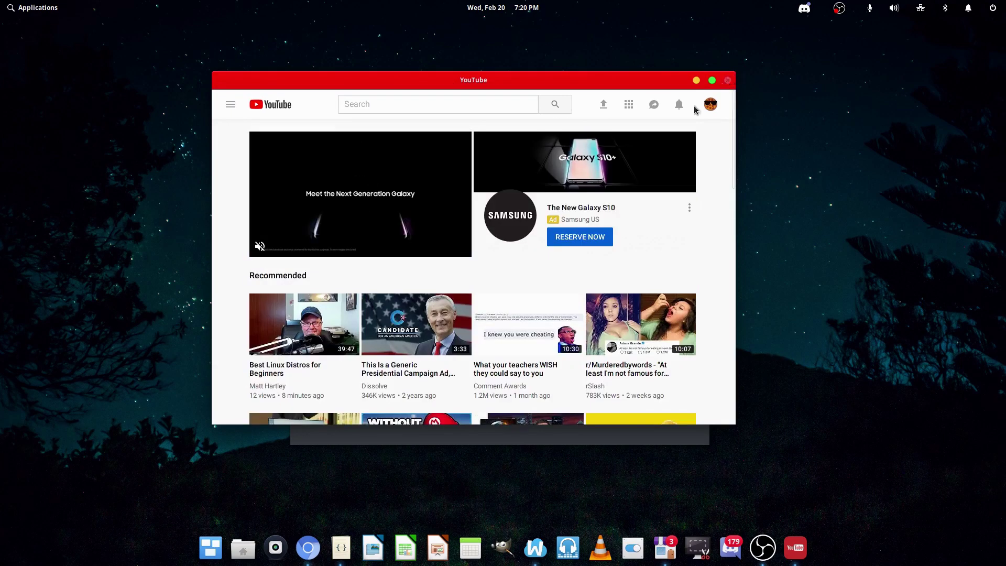
{"action": "left_click", "coordinate": [727, 80]}
Set the YouTube app's title bar colour to black and save it
{"action": "left_click", "coordinate": [318, 180]}
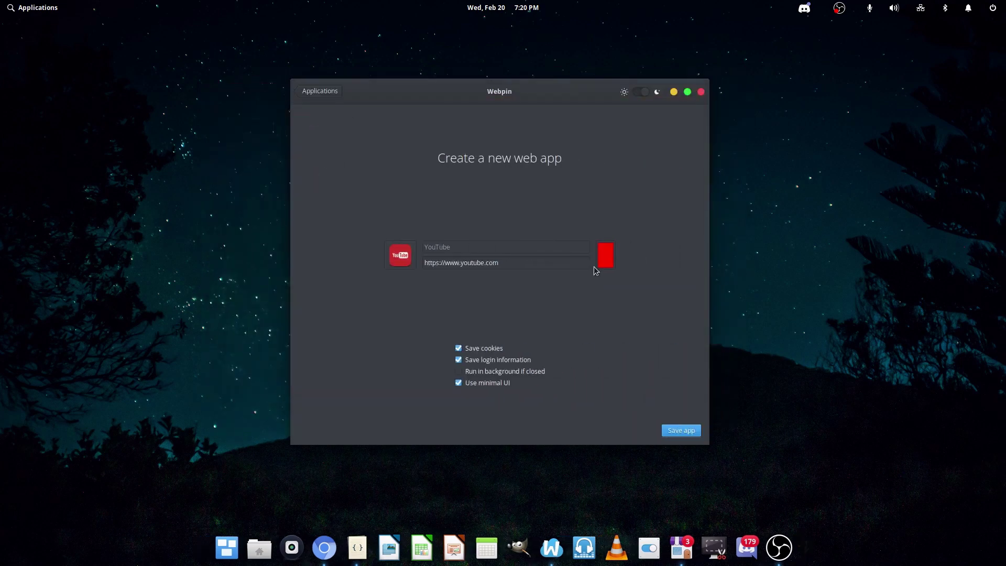
{"action": "left_click", "coordinate": [606, 262]}
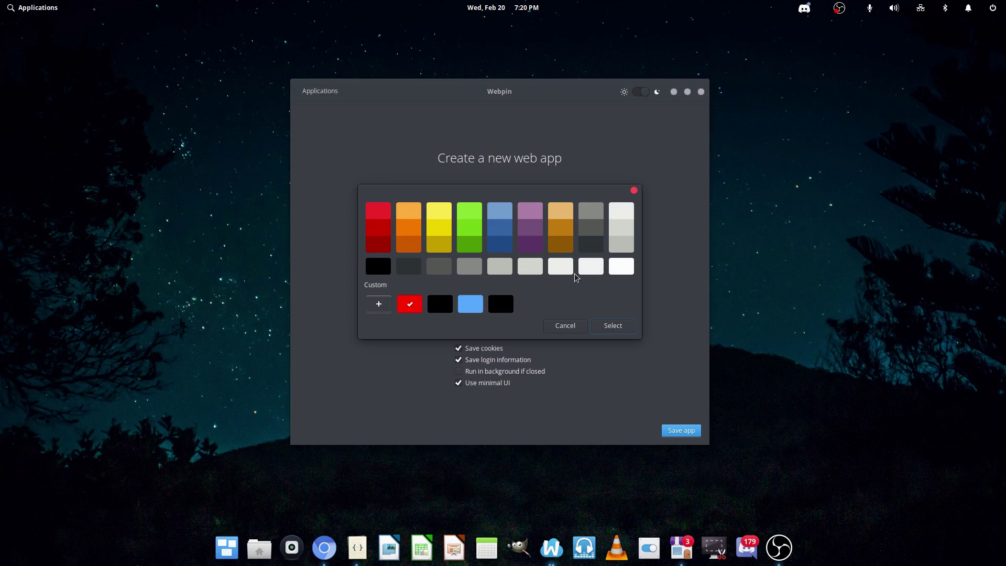
{"action": "left_click", "coordinate": [377, 302]}
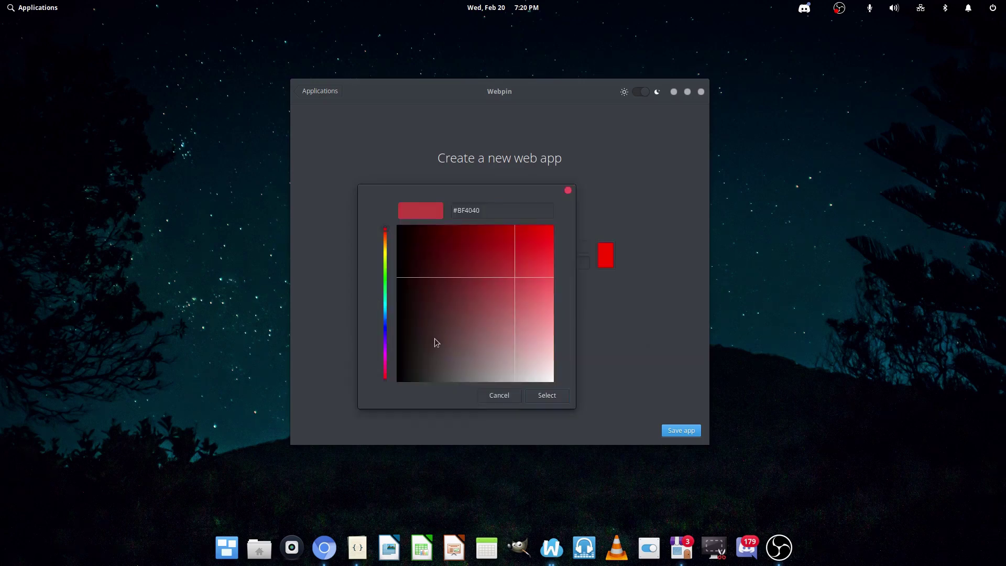
{"action": "left_click", "coordinate": [504, 394]}
{"action": "left_click", "coordinate": [602, 253]}
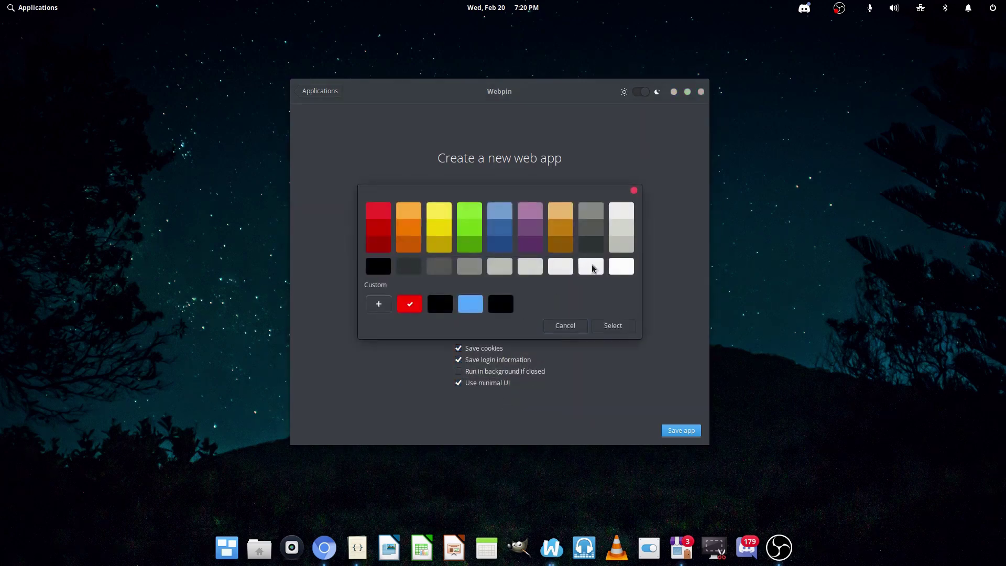
{"action": "left_click", "coordinate": [613, 327]}
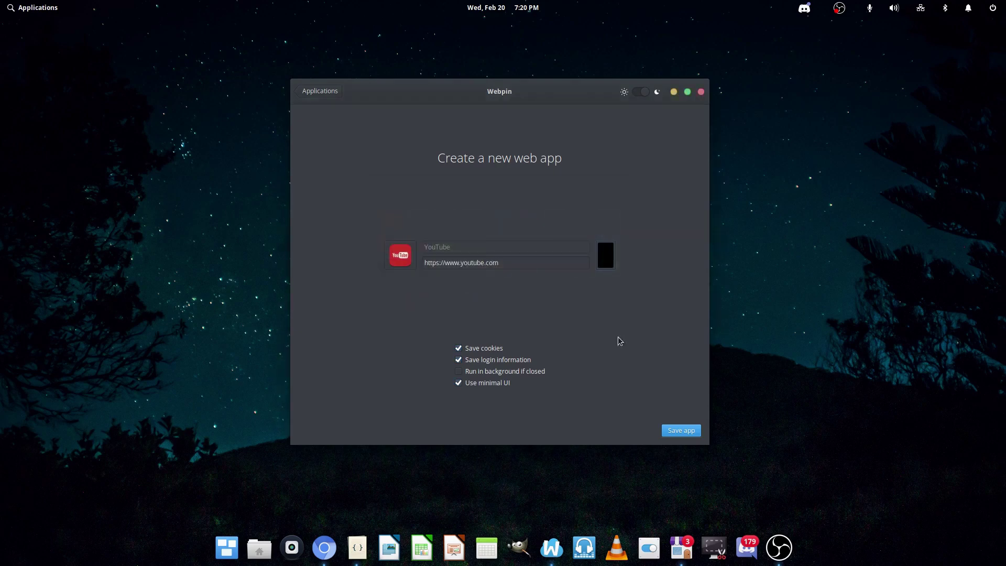
{"action": "left_click", "coordinate": [676, 430]}
Relaunch YouTube and turn on the site's Dark theme from the account menu
{"action": "key", "text": "super"}
{"action": "scroll", "coordinate": [148, 220], "scroll_direction": "down", "scroll_amount": 3}
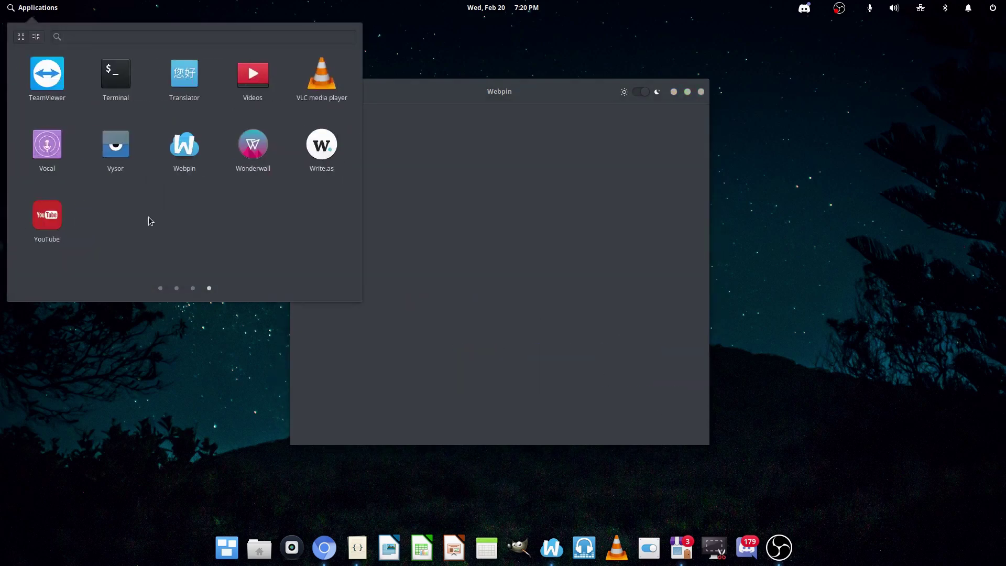
{"action": "left_click", "coordinate": [46, 214]}
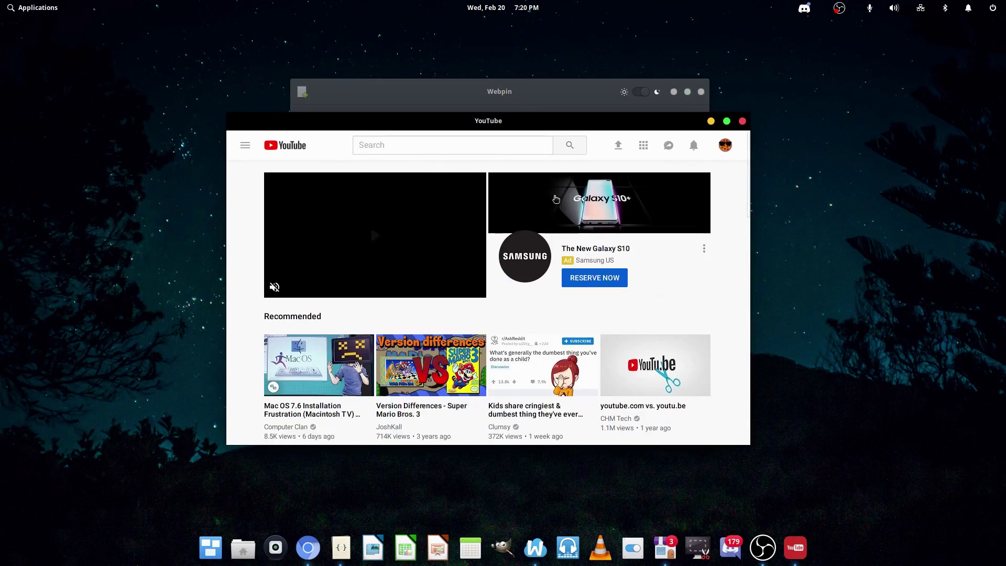
{"action": "left_click_drag", "start_coordinate": [574, 132], "coordinate": [592, 70]}
{"action": "left_click", "coordinate": [743, 83]}
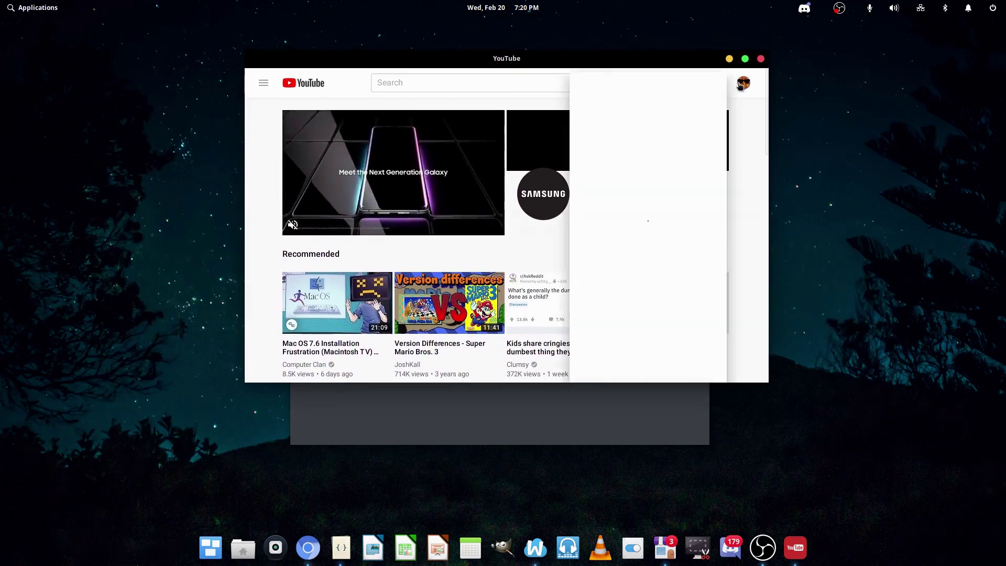
{"action": "left_click", "coordinate": [663, 239]}
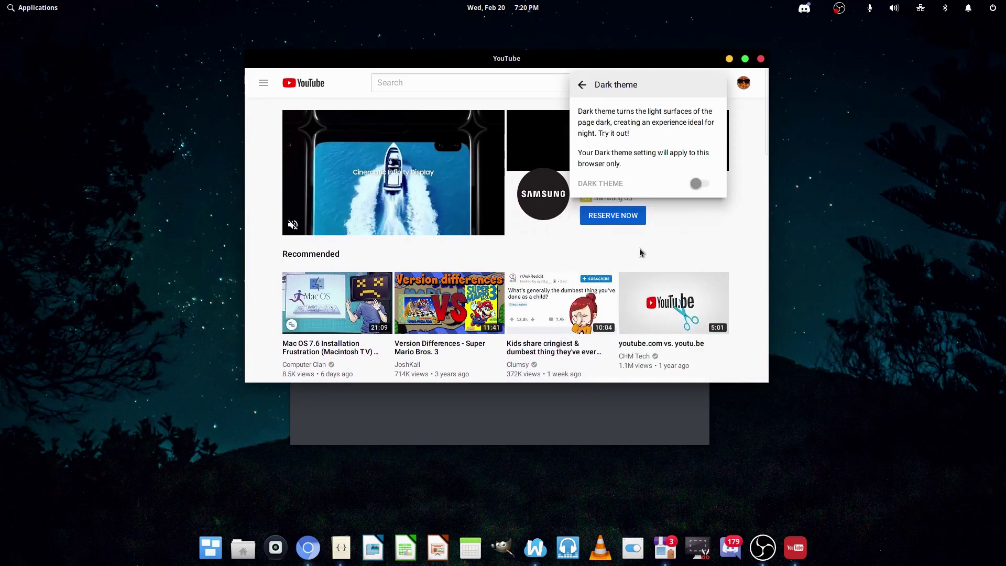
{"action": "left_click", "coordinate": [741, 205]}
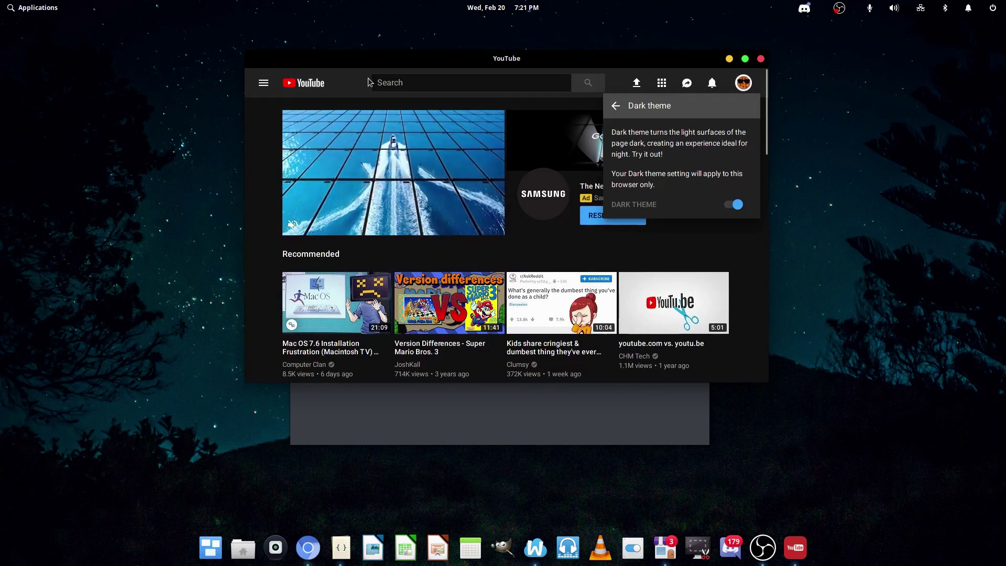
{"action": "left_click", "coordinate": [337, 78]}
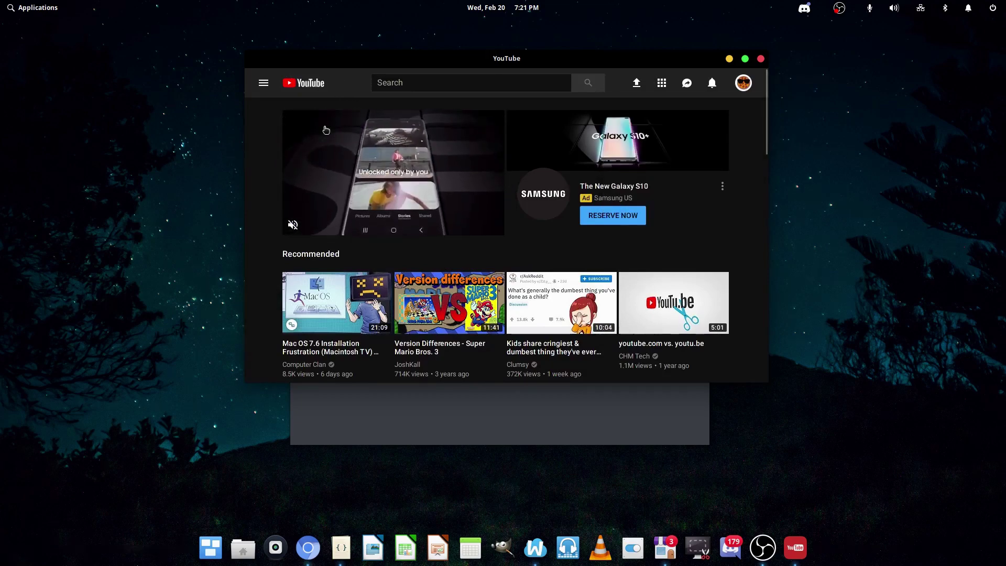
{"action": "left_click_drag", "start_coordinate": [634, 61], "coordinate": [436, 110]}
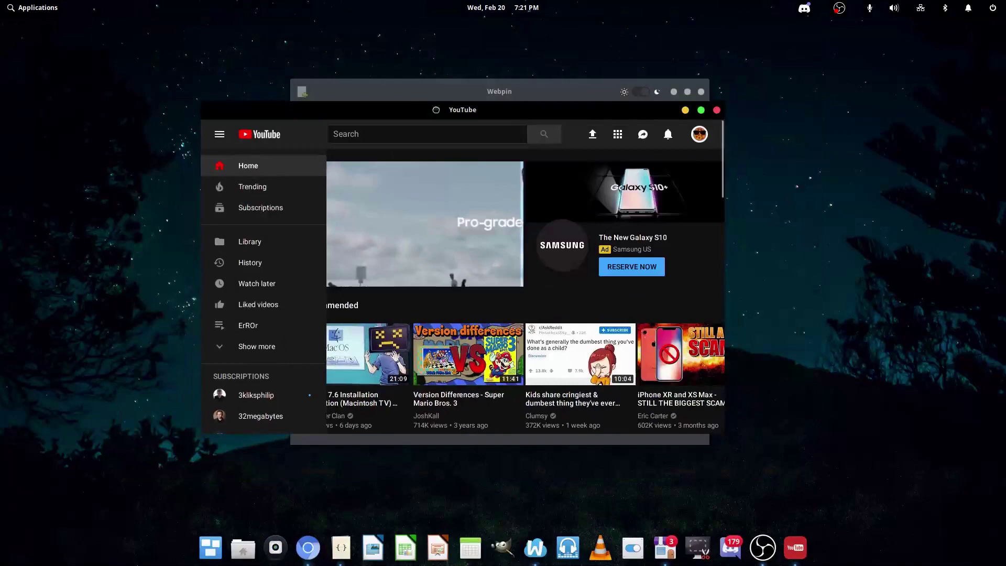
Close YouTube and relaunch it from its Webpin tile, moving the new window aside
{"action": "left_click", "coordinate": [716, 111]}
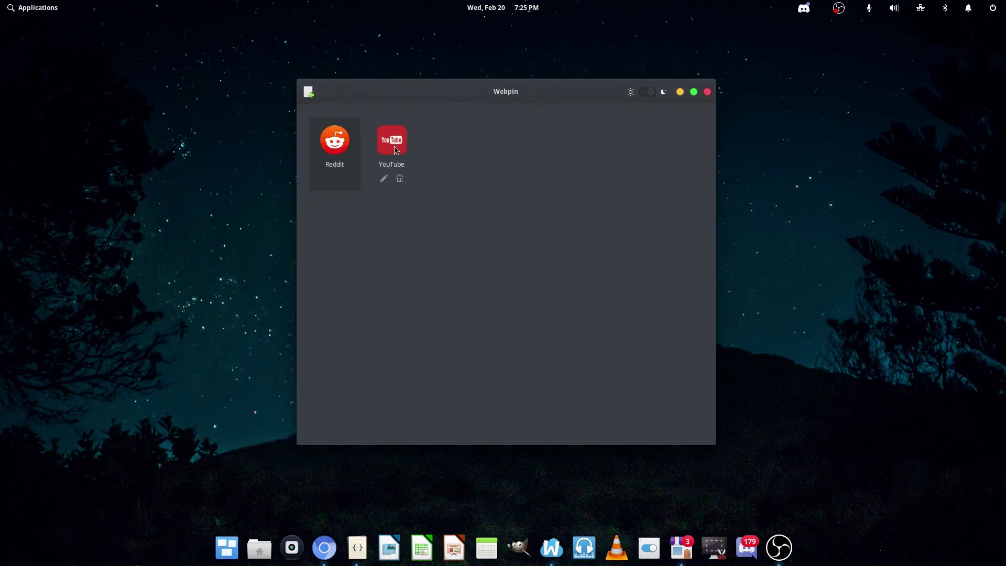
{"action": "left_click", "coordinate": [396, 131]}
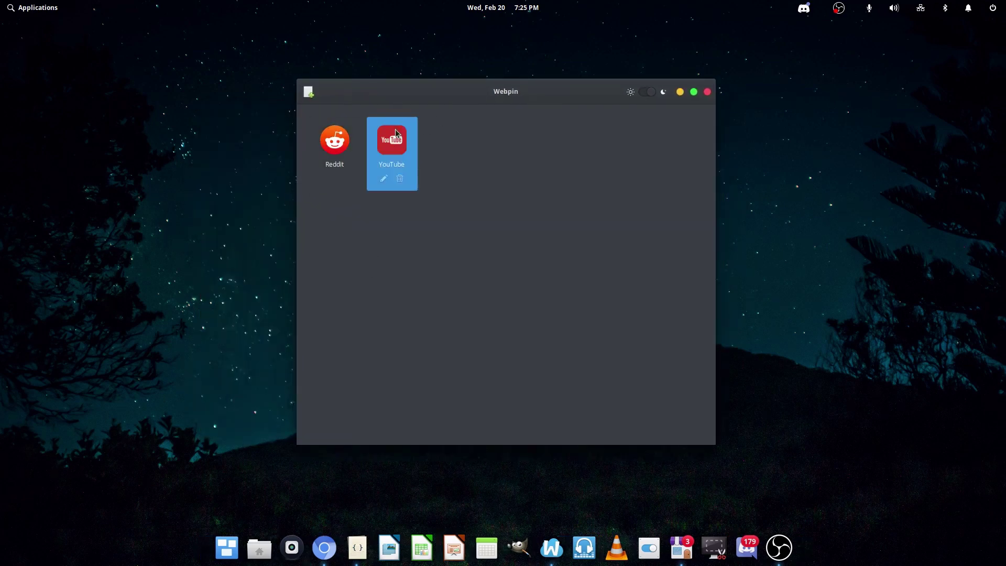
{"action": "left_click_drag", "start_coordinate": [396, 130], "coordinate": [503, 140]}
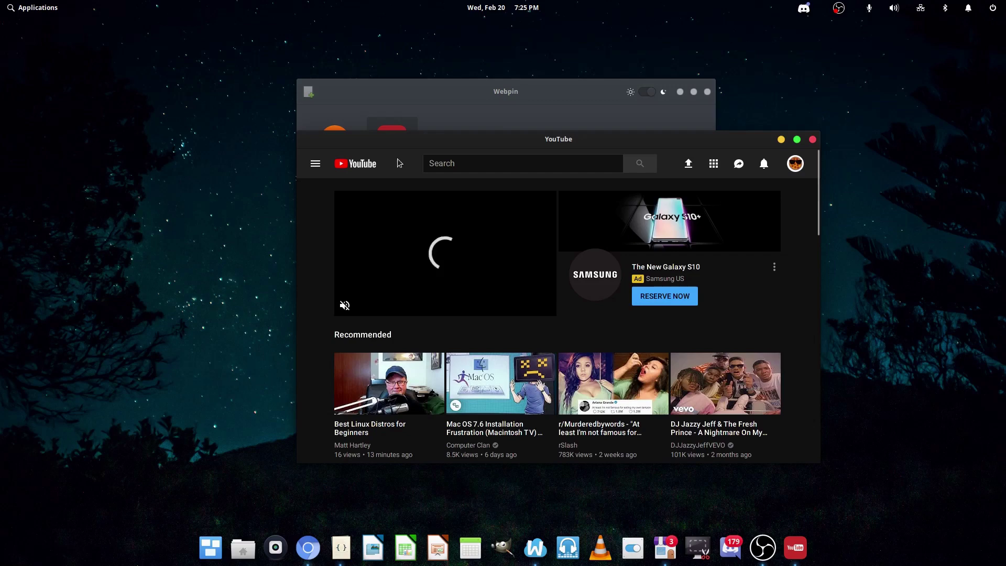
Confirm YouTube stays dark, close it, and launch the Reddit web app
{"action": "scroll", "coordinate": [589, 327], "scroll_direction": "down", "scroll_amount": 1}
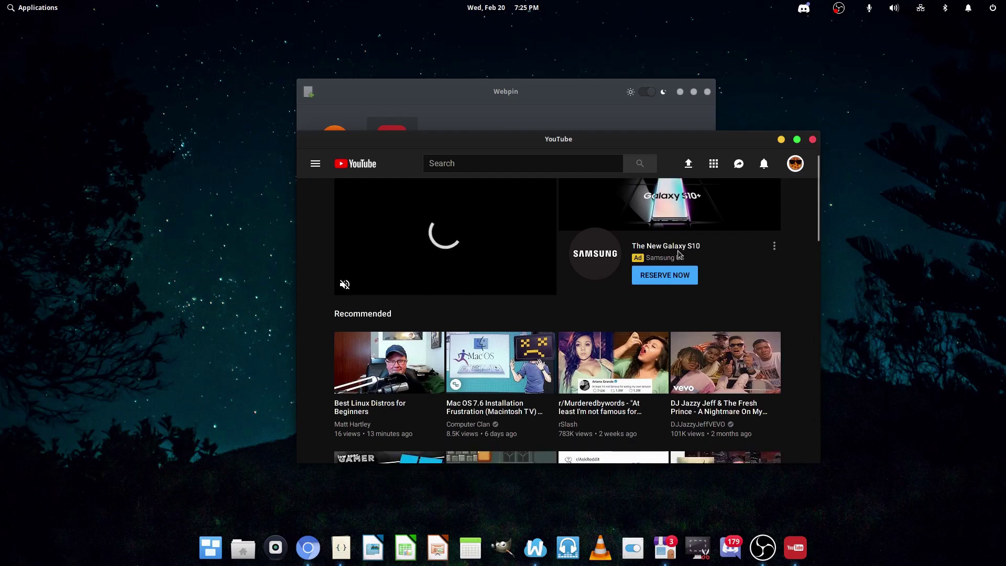
{"action": "left_click", "coordinate": [813, 139]}
{"action": "left_click", "coordinate": [333, 152]}
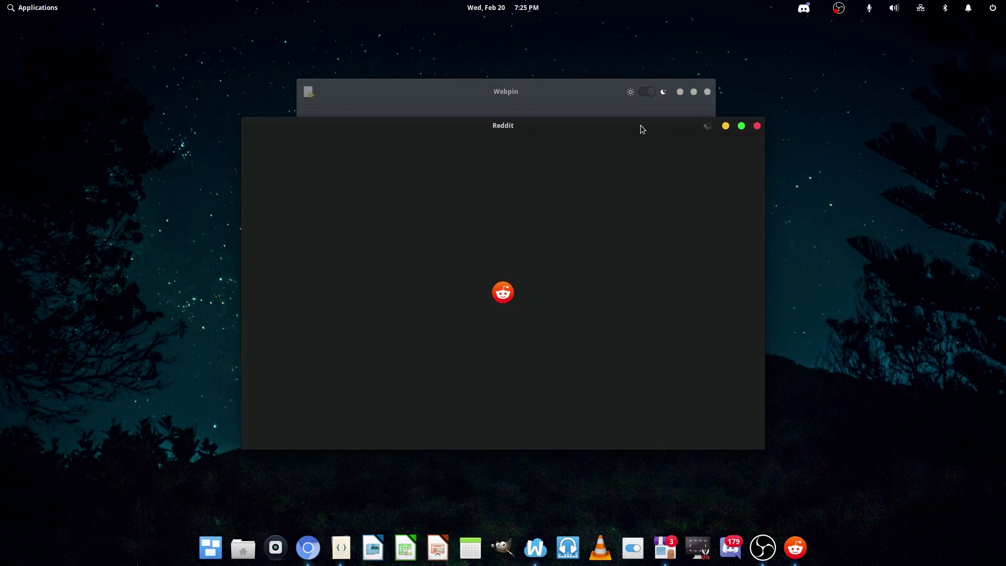
Open Reddit's LOG IN form to sign in and enlarge the Reddit window
{"action": "left_click_drag", "start_coordinate": [640, 125], "coordinate": [585, 137]}
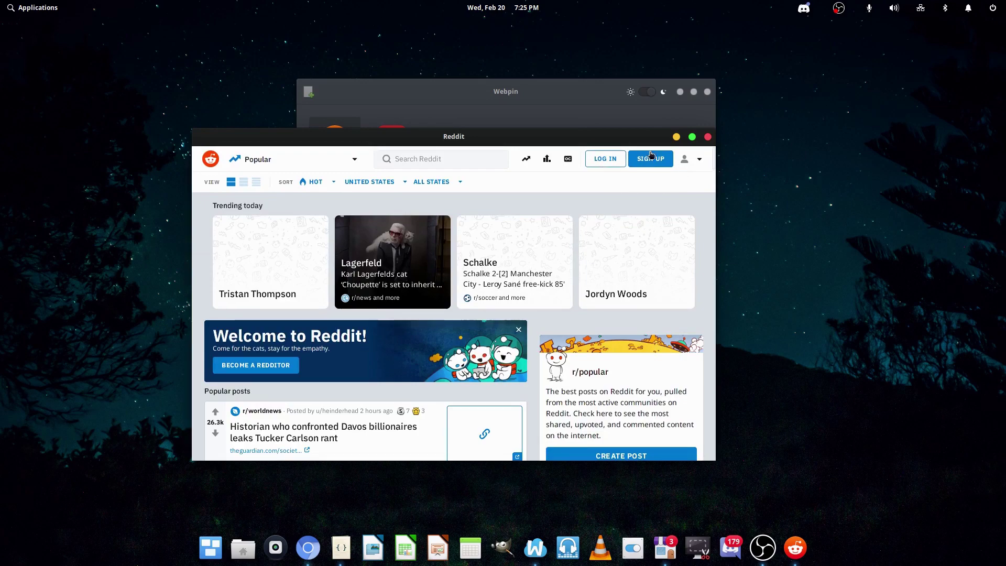
{"action": "left_click", "coordinate": [607, 165]}
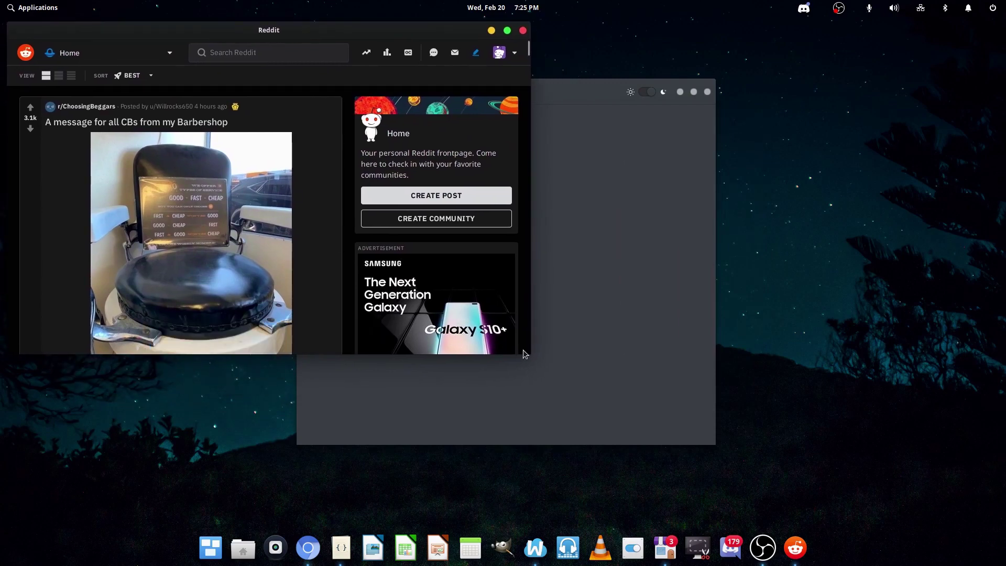
{"action": "left_click_drag", "start_coordinate": [525, 350], "coordinate": [647, 493]}
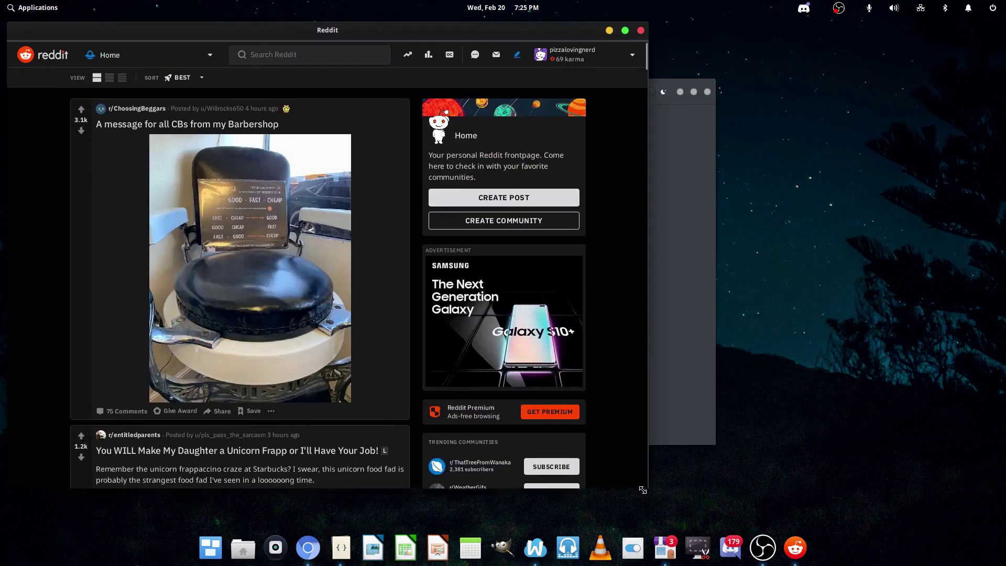
Minimize the Webpin window and scroll the Reddit feed
{"action": "left_click", "coordinate": [672, 341]}
{"action": "left_click_drag", "start_coordinate": [711, 94], "coordinate": [679, 94]}
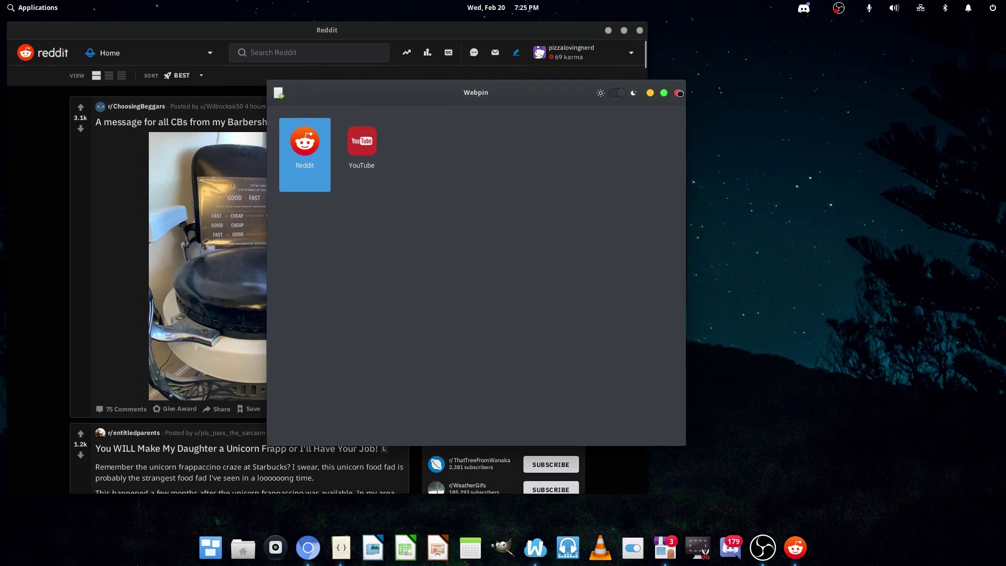
{"action": "left_click", "coordinate": [651, 93]}
{"action": "scroll", "coordinate": [213, 240], "scroll_direction": "down", "scroll_amount": 3}
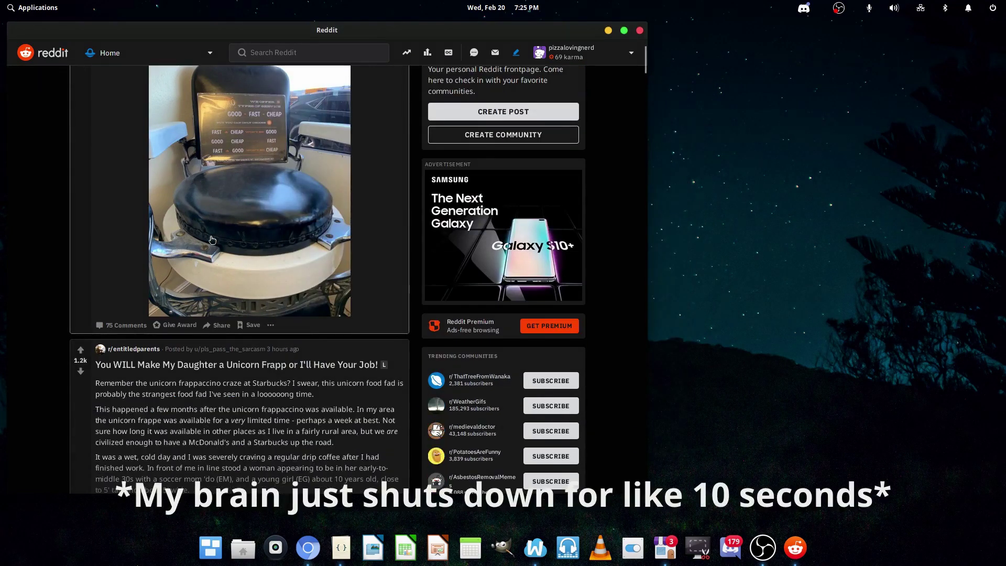
{"action": "scroll", "coordinate": [212, 240], "scroll_direction": "up", "scroll_amount": 2}
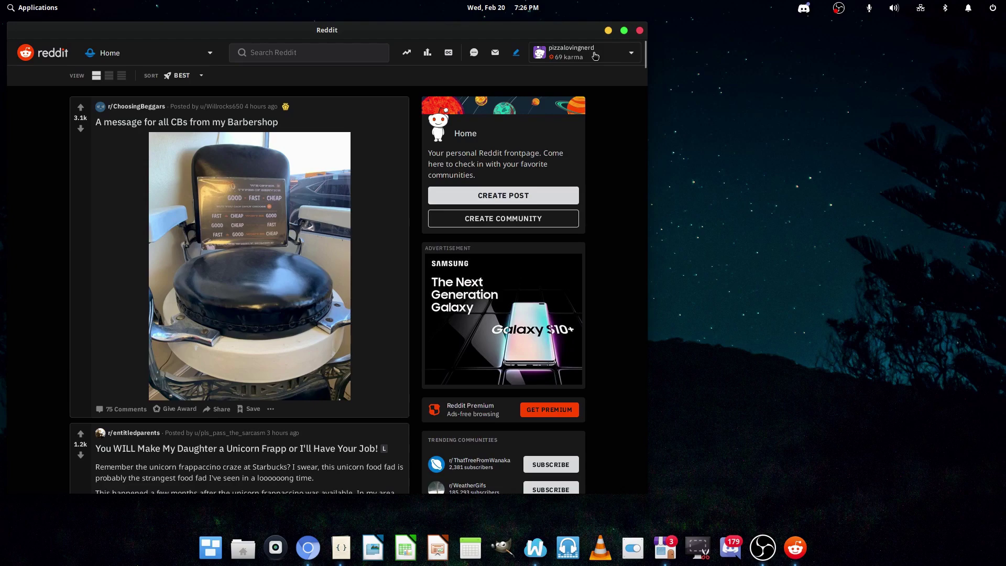
Maximize Reddit, browse the dark home feed, then close the Reddit window
{"action": "scroll", "coordinate": [382, 168], "scroll_direction": "down", "scroll_amount": 6}
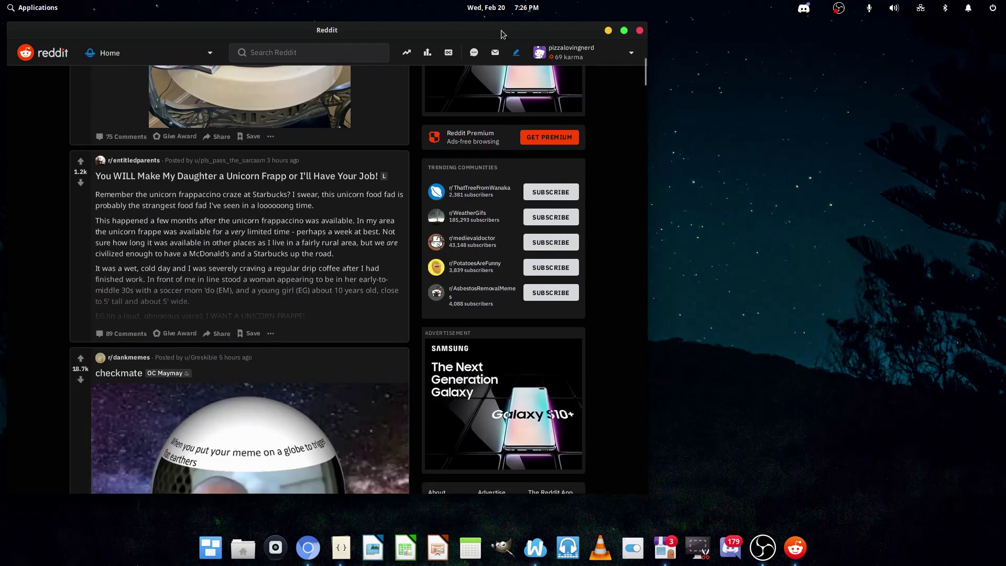
{"action": "double_click", "coordinate": [503, 33]}
{"action": "scroll", "coordinate": [463, 215], "scroll_direction": "down", "scroll_amount": 8}
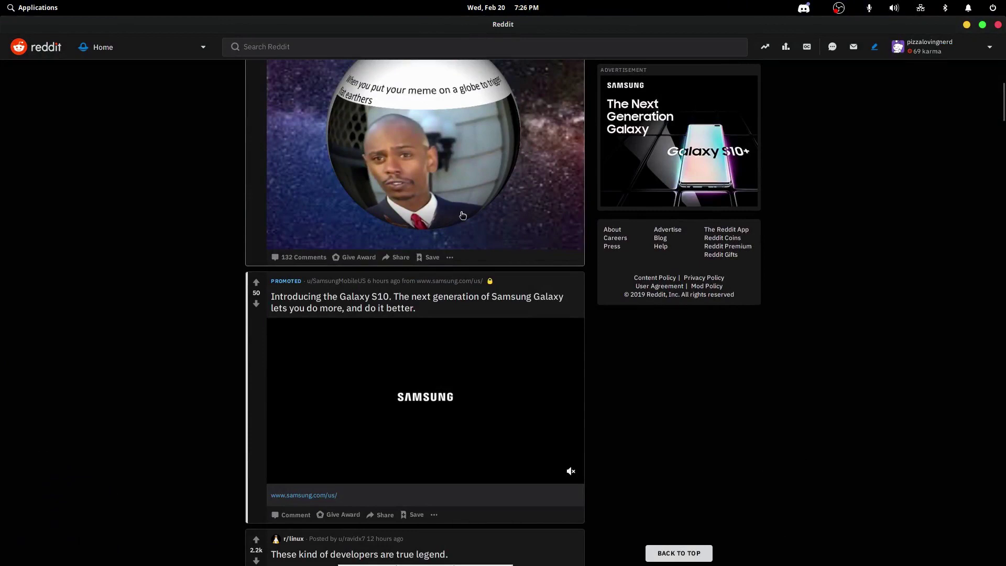
{"action": "scroll", "coordinate": [474, 211], "scroll_direction": "down", "scroll_amount": 10}
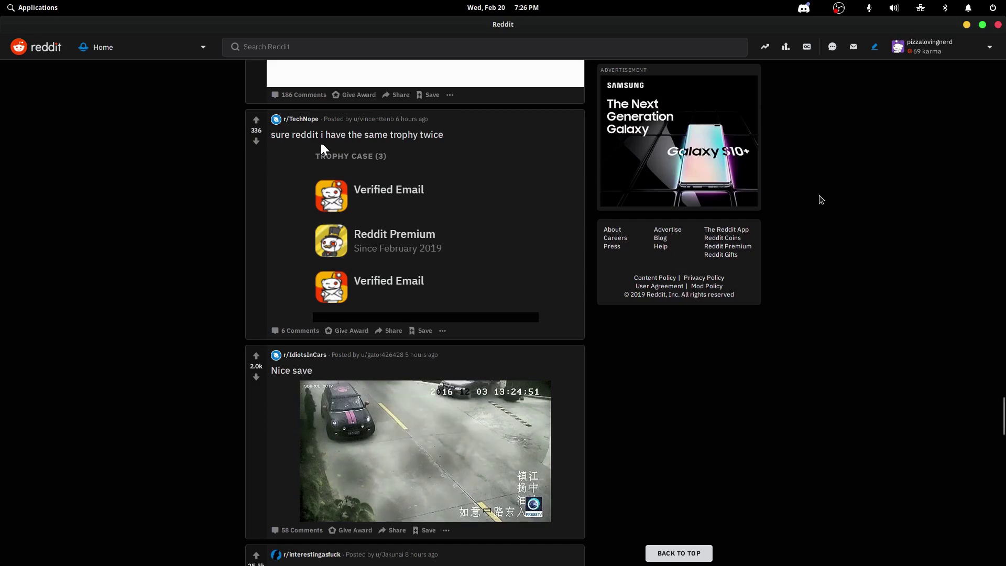
{"action": "left_click", "coordinate": [967, 25]}
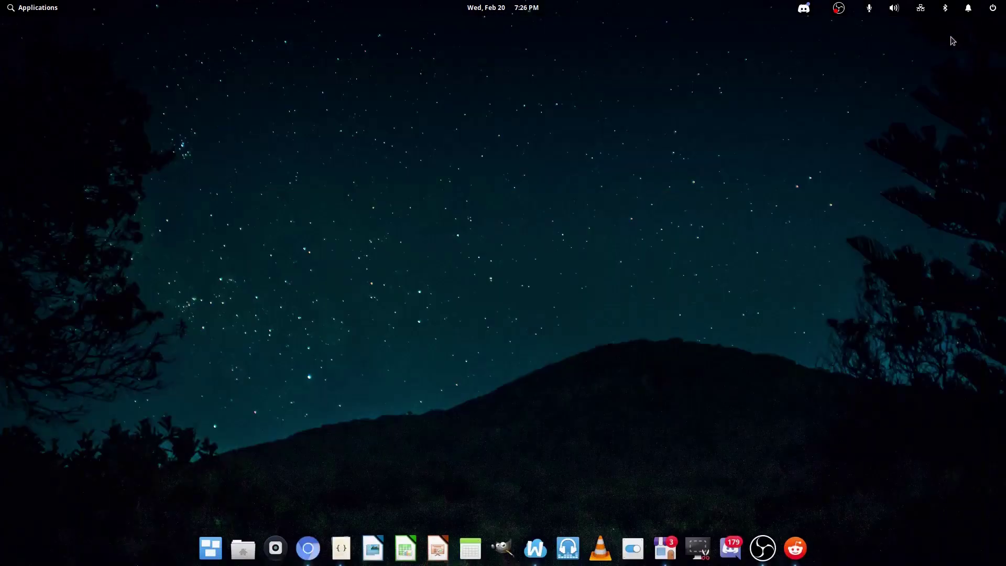